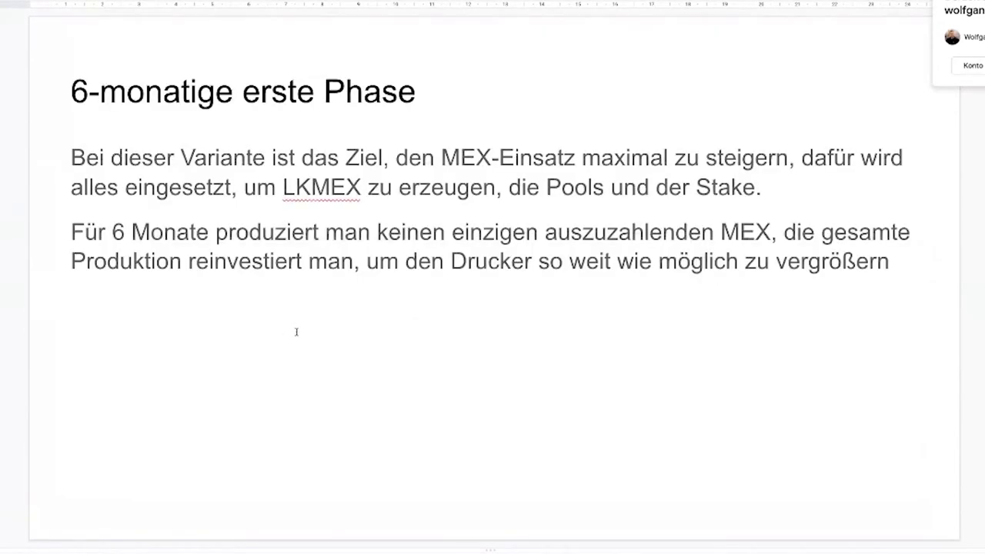
Review the MEX, EGLD-MEX LP and EGLD-BUSD LP Staked holdings in the Maiar Exchange account details
{"action": "left_click", "coordinate": [342, 306]}
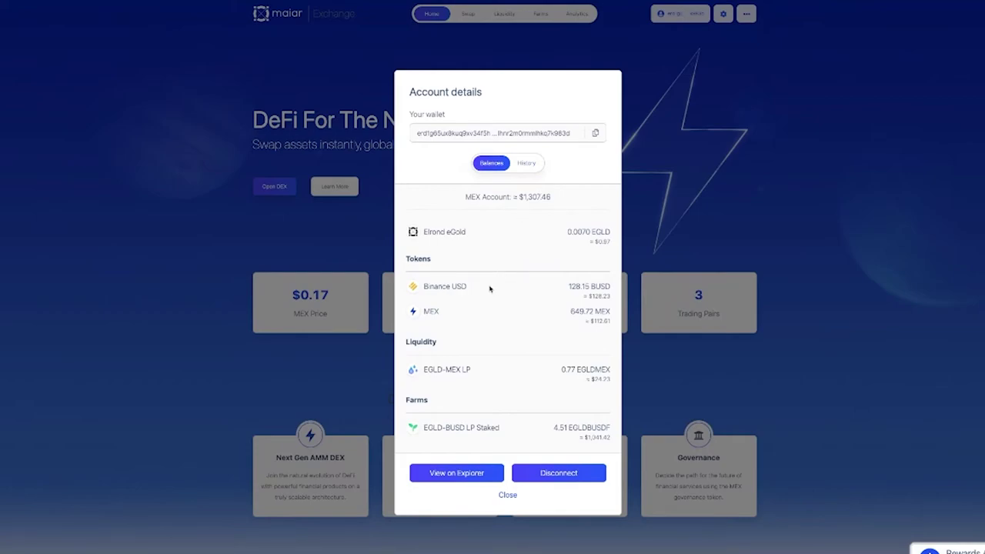
{"action": "left_click_drag", "start_coordinate": [571, 312], "coordinate": [608, 312]}
{"action": "left_click_drag", "start_coordinate": [563, 371], "coordinate": [610, 371]}
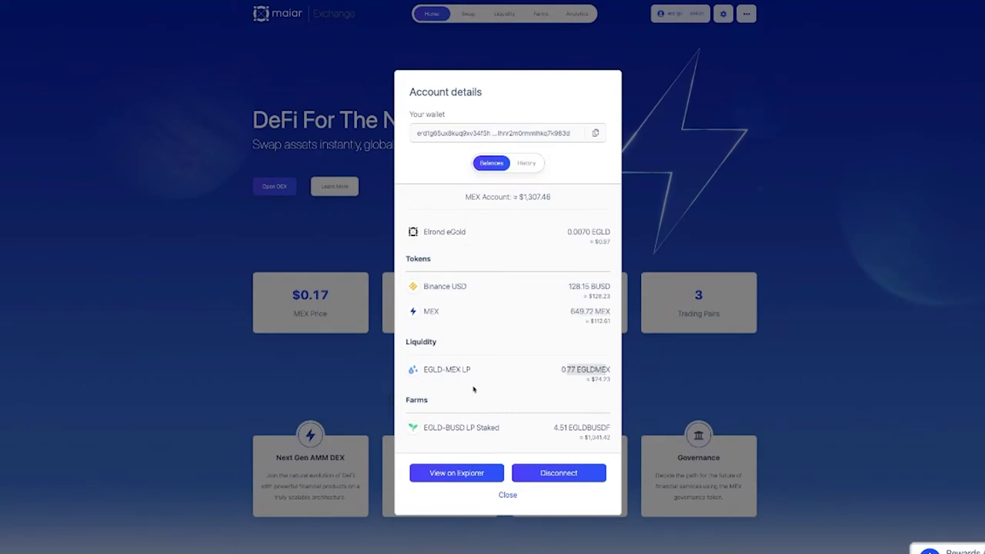
{"action": "left_click", "coordinate": [430, 430]}
{"action": "left_click_drag", "start_coordinate": [430, 430], "coordinate": [503, 433]}
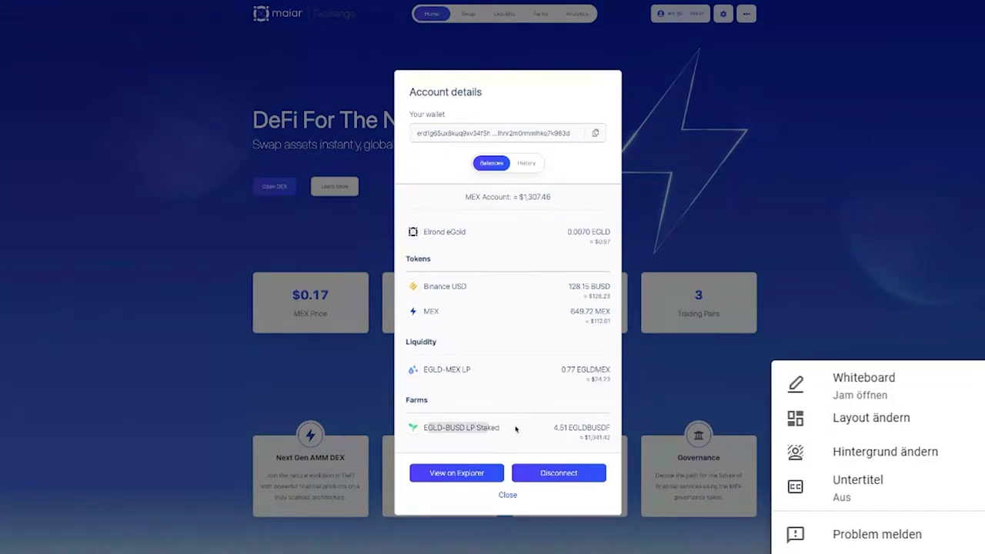
Change the meeting layout to Fokus and minimize the self-view tile
{"action": "left_click", "coordinate": [851, 420]}
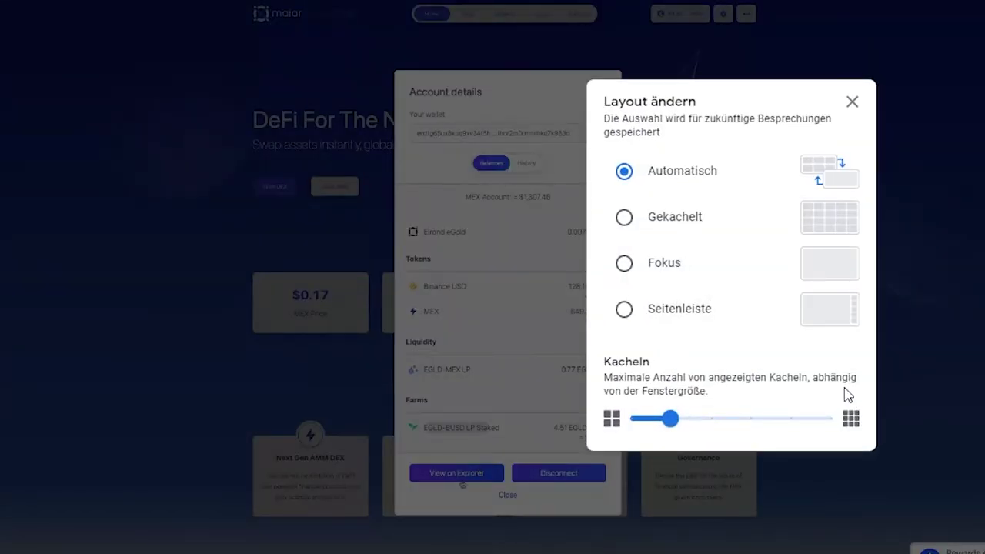
{"action": "left_click", "coordinate": [671, 267]}
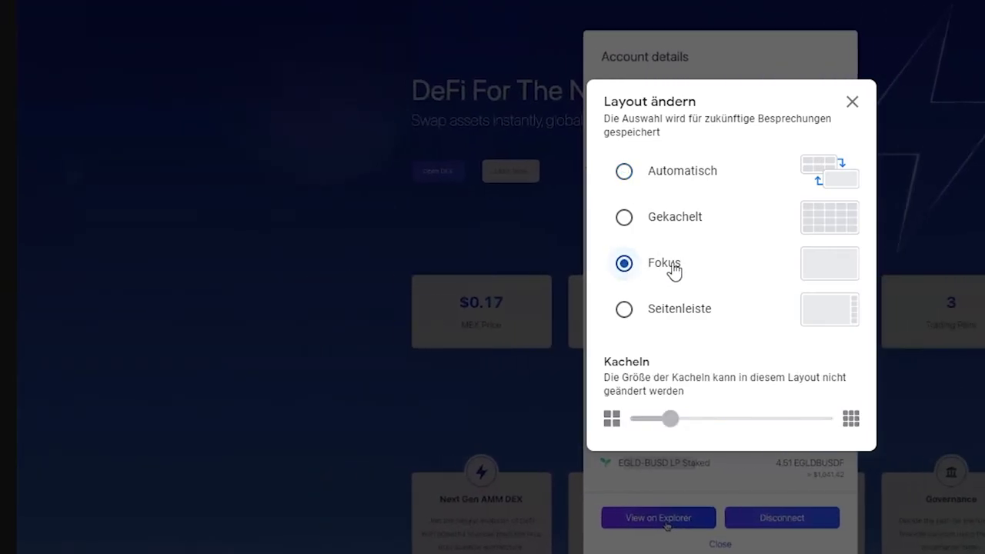
{"action": "left_click", "coordinate": [852, 103]}
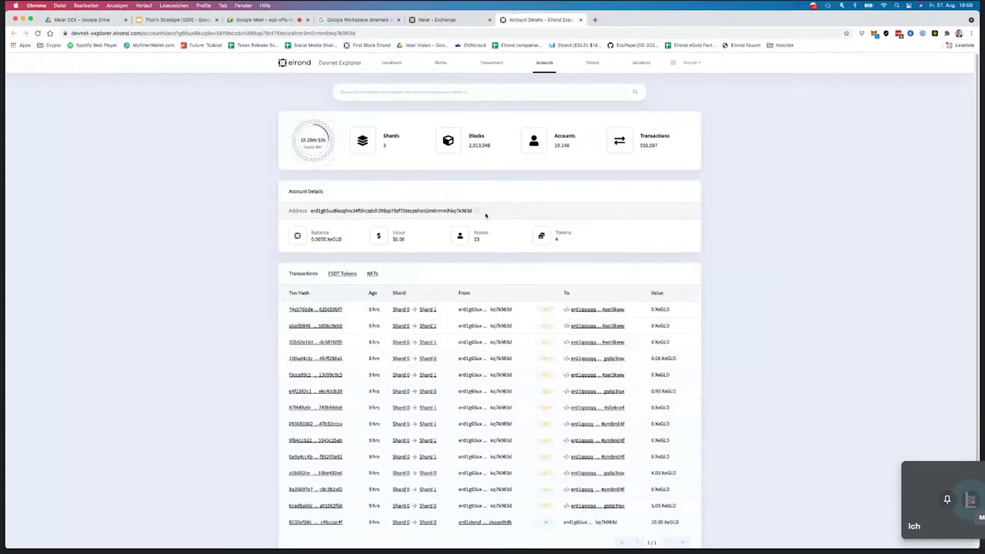
{"action": "left_click", "coordinate": [969, 500]}
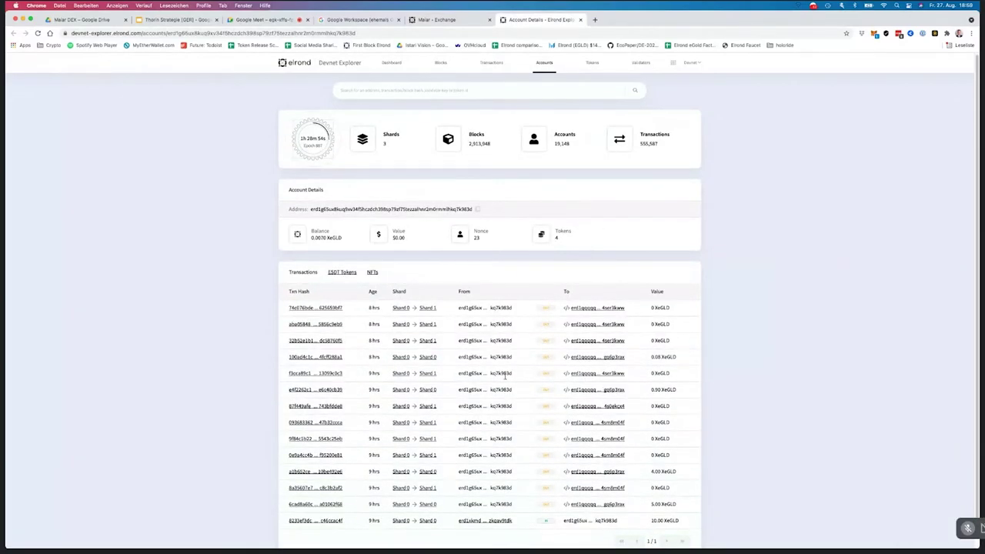
Look through the wallet's transactions in the Devnet Explorer and recheck its balances in the Maiar Exchange account details
{"action": "scroll", "coordinate": [502, 374], "scroll_direction": "down", "scroll_amount": 2}
{"action": "mouse_move", "coordinate": [373, 493]}
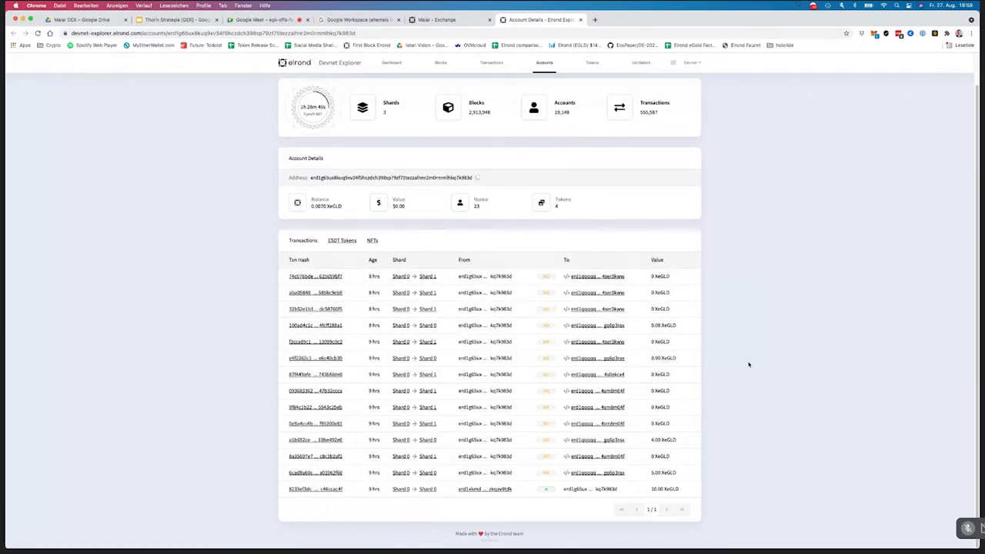
{"action": "left_click", "coordinate": [452, 22]}
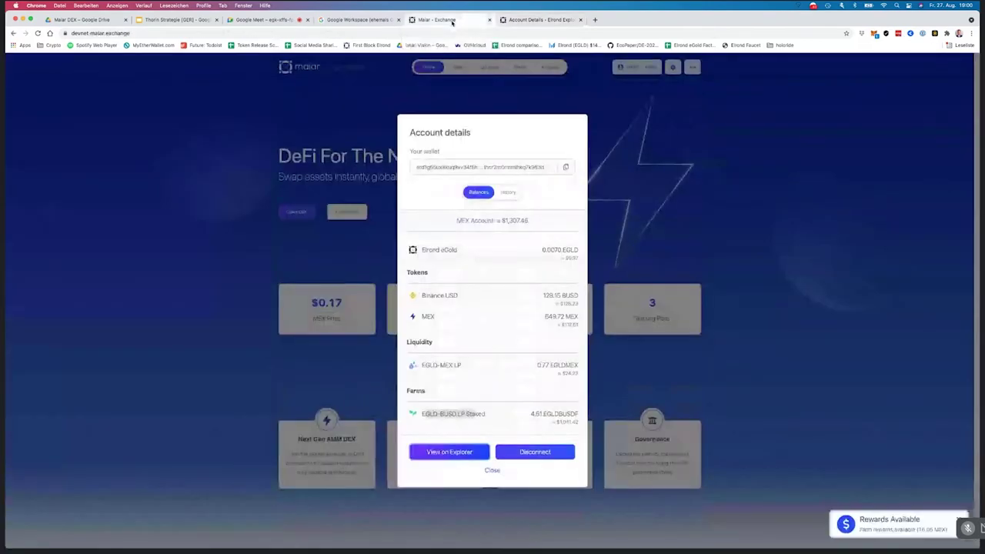
{"action": "left_click", "coordinate": [492, 470]}
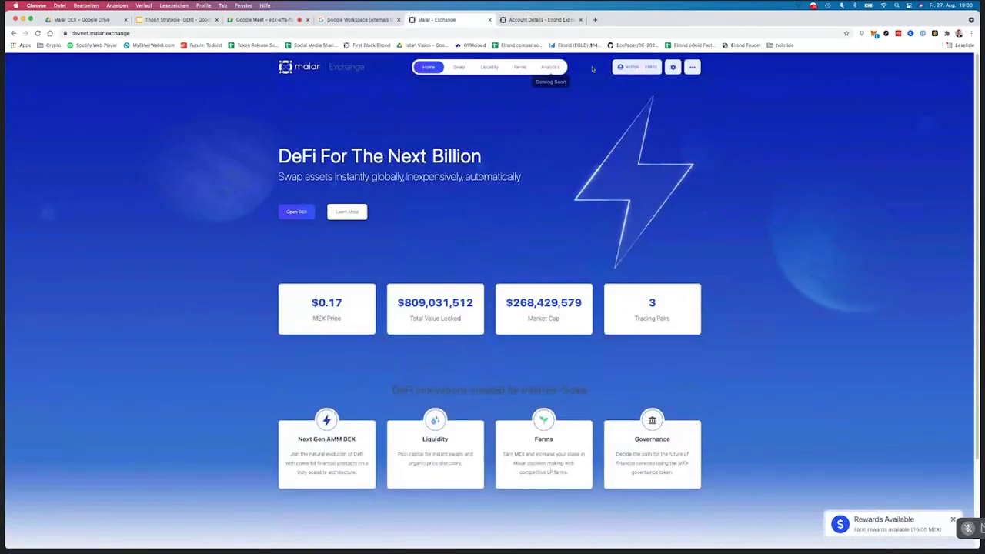
{"action": "left_click", "coordinate": [637, 67]}
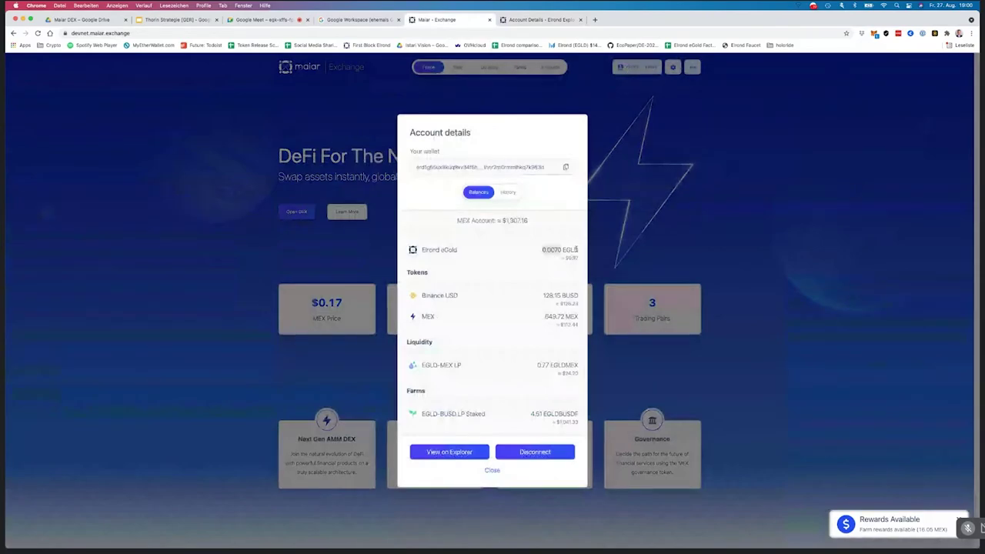
{"action": "left_click", "coordinate": [492, 471]}
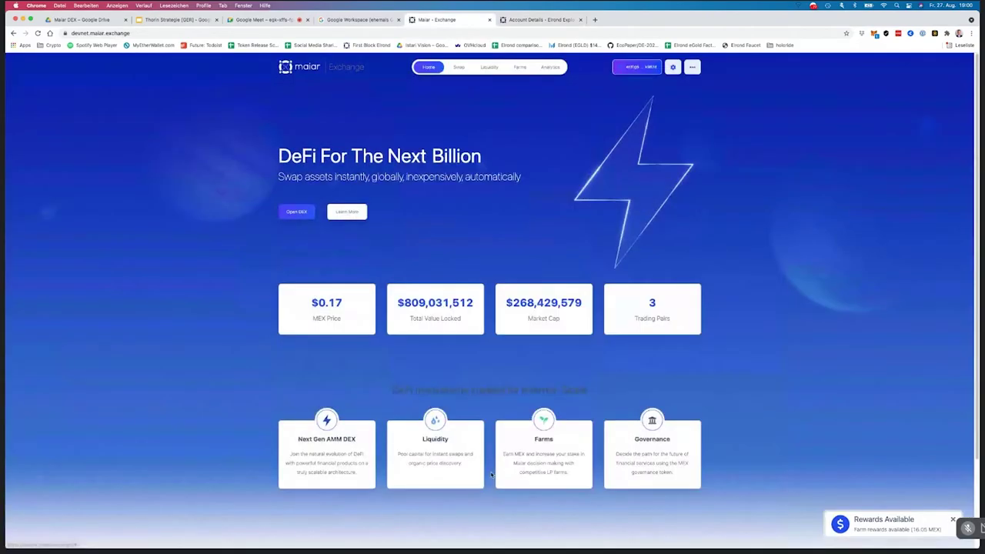
Set up a swap of 100 BUSD to EGLD
{"action": "left_click", "coordinate": [460, 67]}
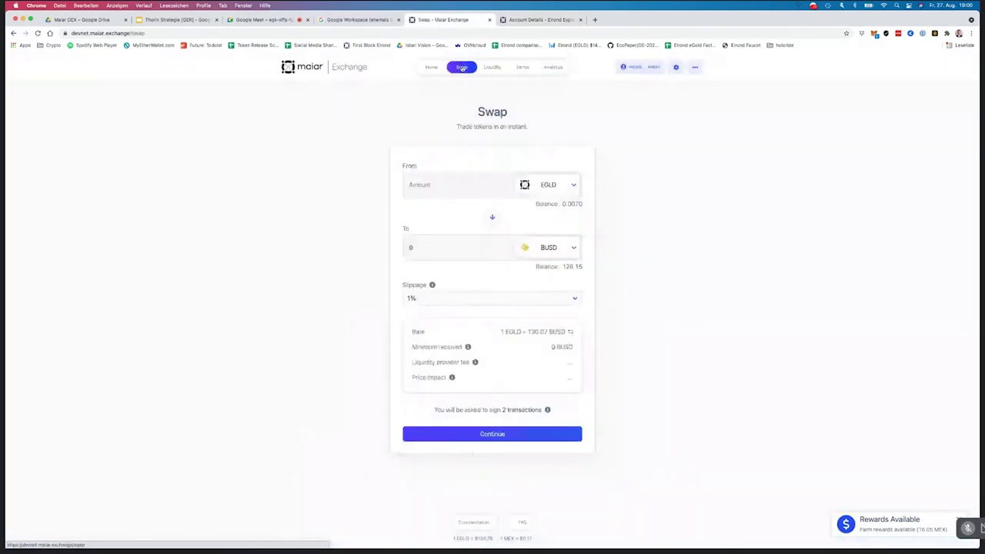
{"action": "left_click", "coordinate": [574, 185]}
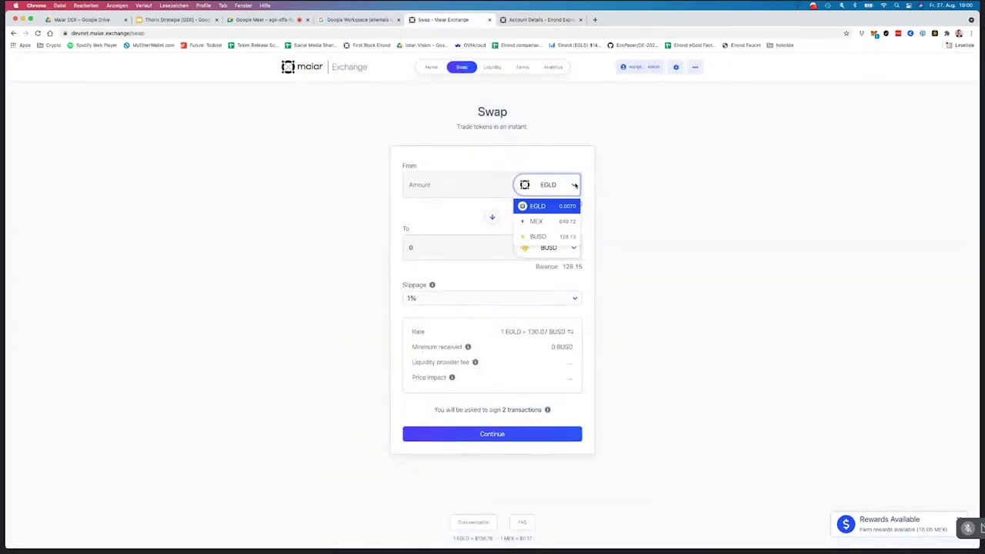
{"action": "left_click", "coordinate": [563, 236]}
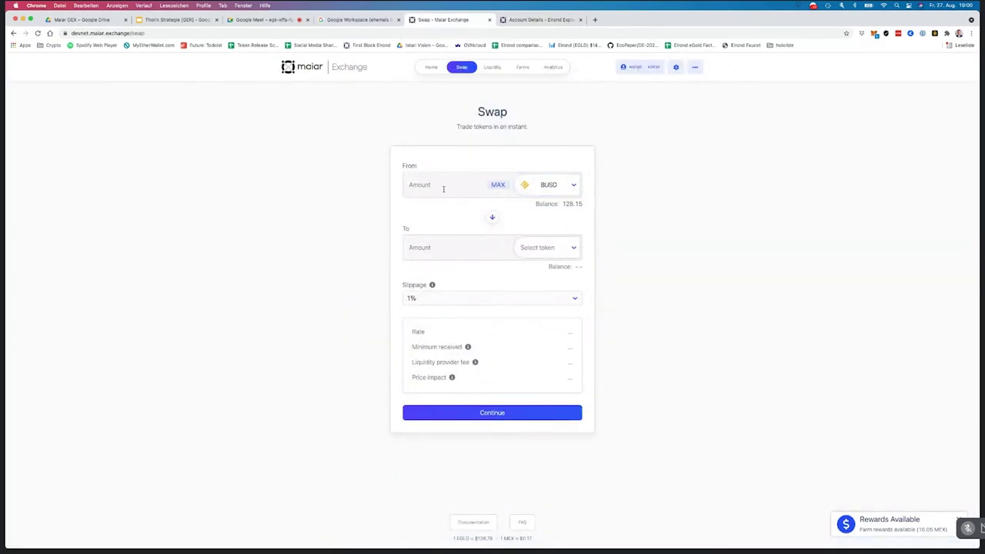
{"action": "type", "text": "100"}
{"action": "left_click", "coordinate": [559, 250]}
{"action": "left_click", "coordinate": [557, 268]}
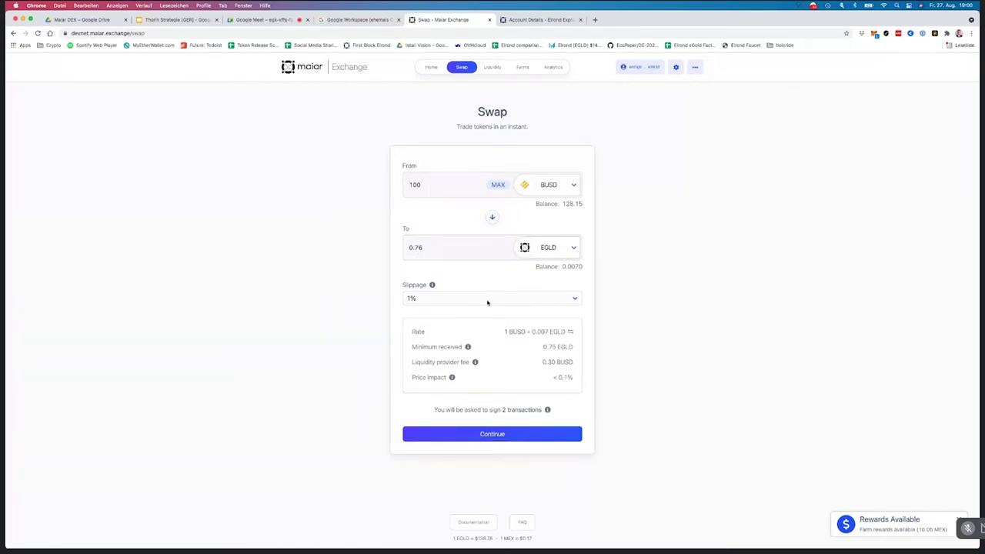
Keep the slippage at 1%, check the number of transactions to sign, and proceed with the swap
{"action": "left_click", "coordinate": [512, 297]}
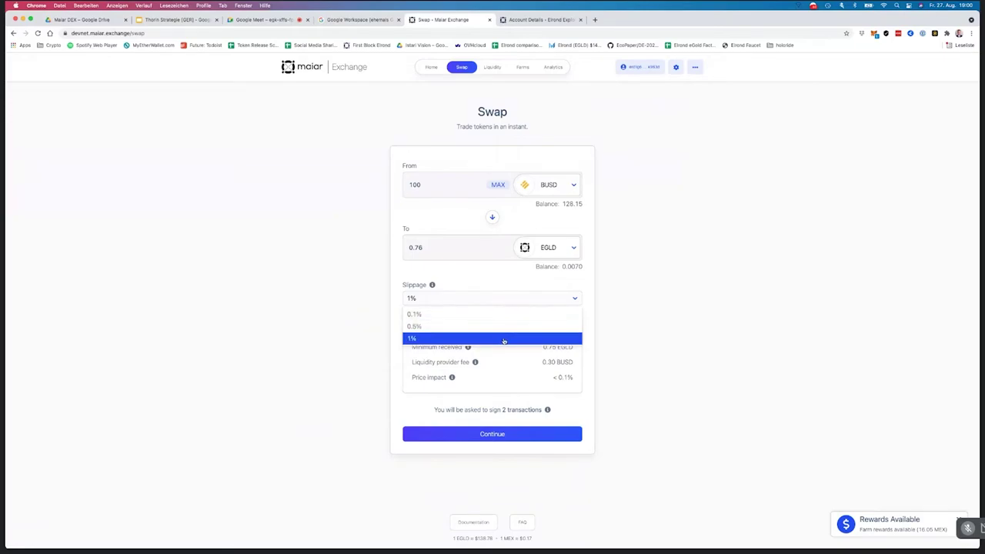
{"action": "left_click", "coordinate": [433, 341]}
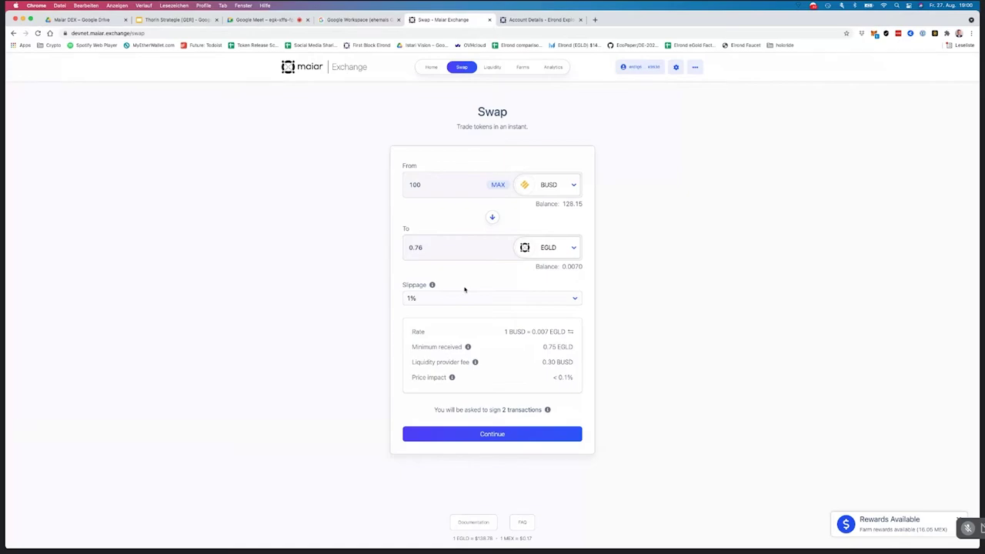
{"action": "mouse_move", "coordinate": [434, 286]}
{"action": "left_click_drag", "start_coordinate": [446, 409], "coordinate": [528, 410]}
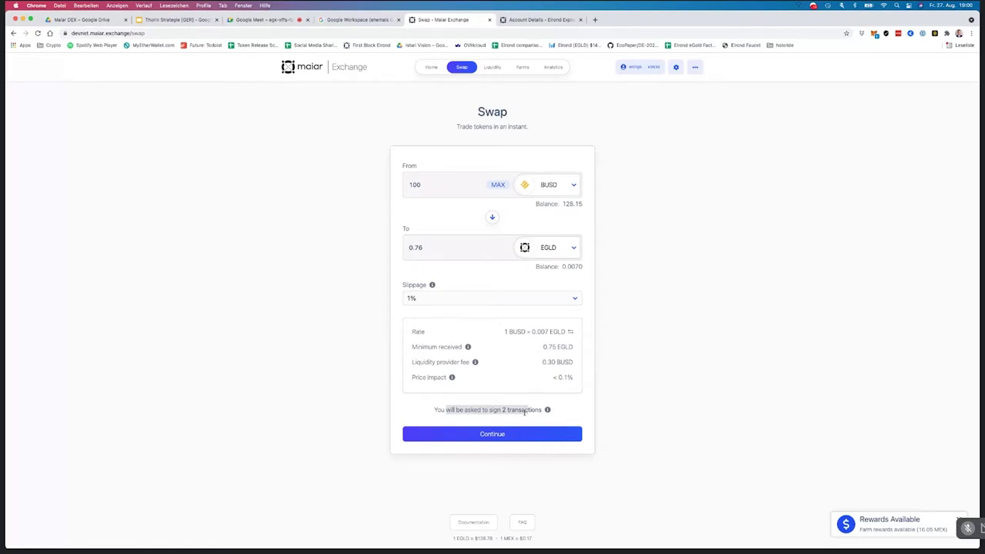
{"action": "left_click", "coordinate": [492, 433]}
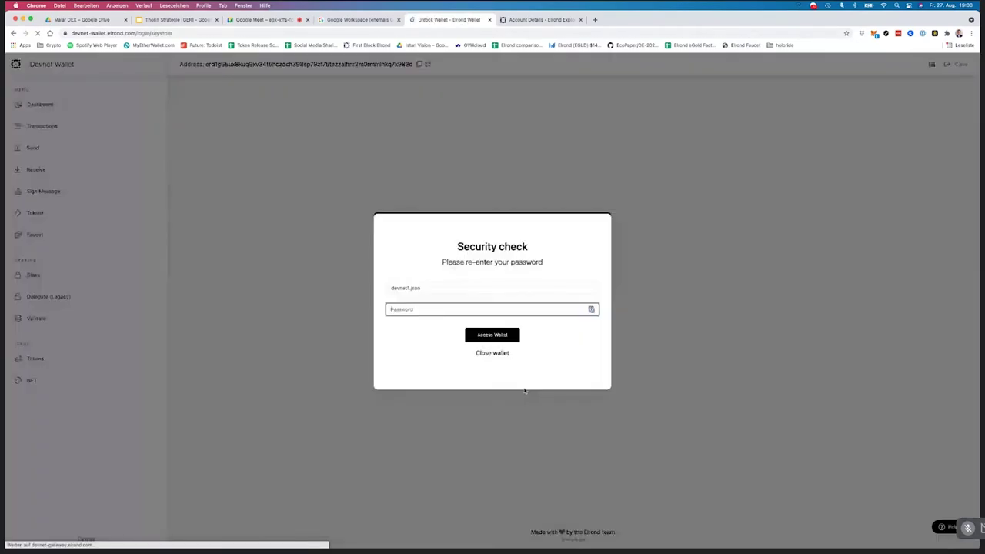
Pass the security check by entering the wallet password for devnet1.json, and dismiss the browser pop-up
{"action": "left_click", "coordinate": [457, 309]}
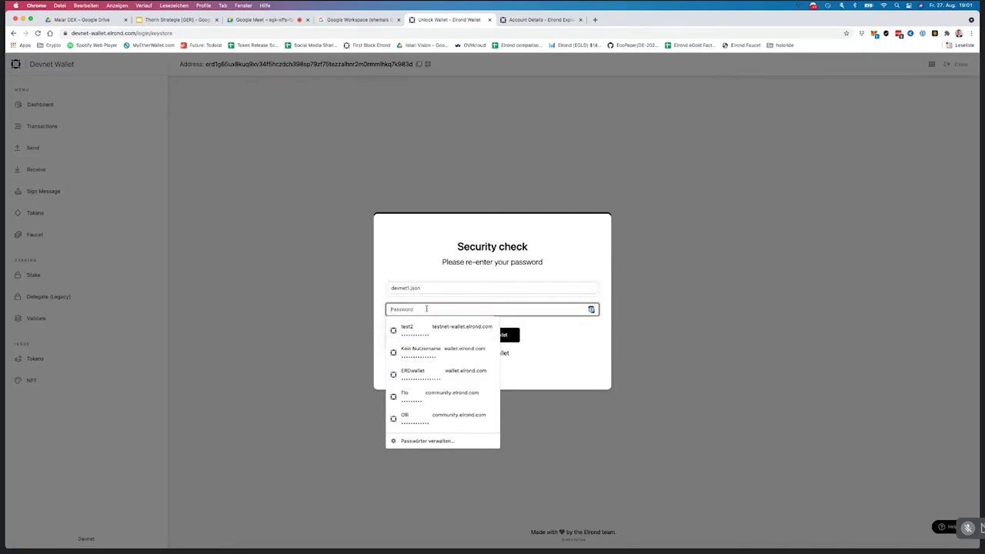
{"action": "key", "text": "super+v"}
{"action": "left_click", "coordinate": [558, 337]}
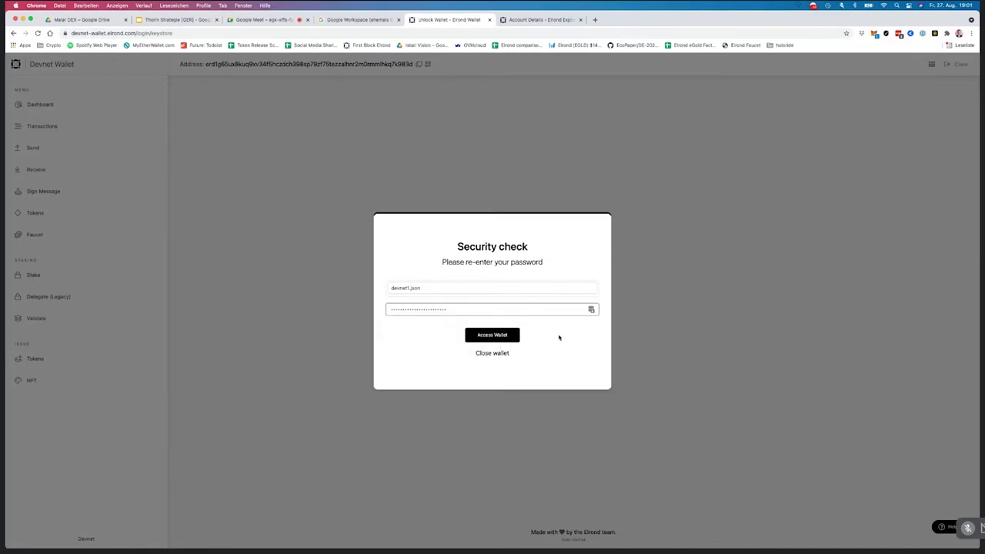
{"action": "left_click", "coordinate": [497, 335]}
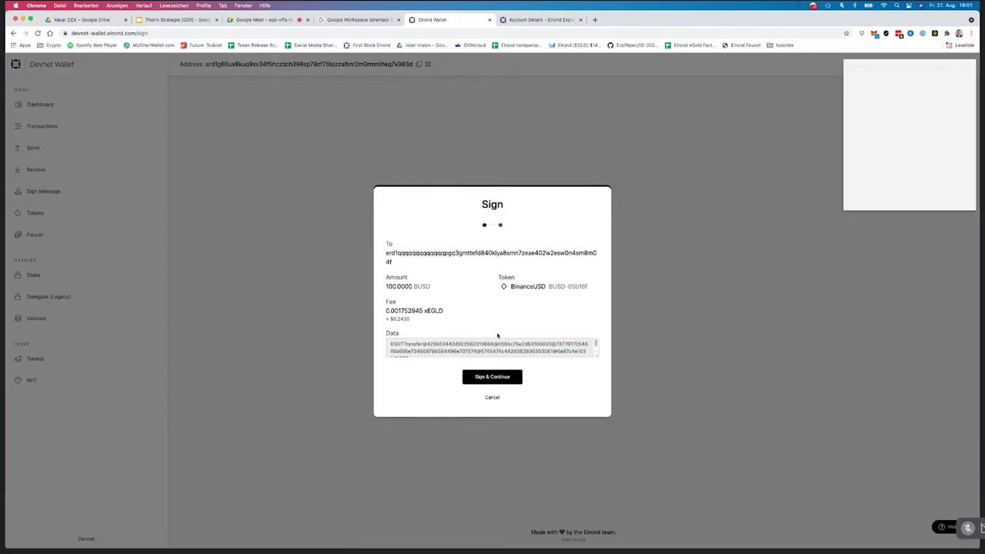
{"action": "left_click", "coordinate": [914, 204]}
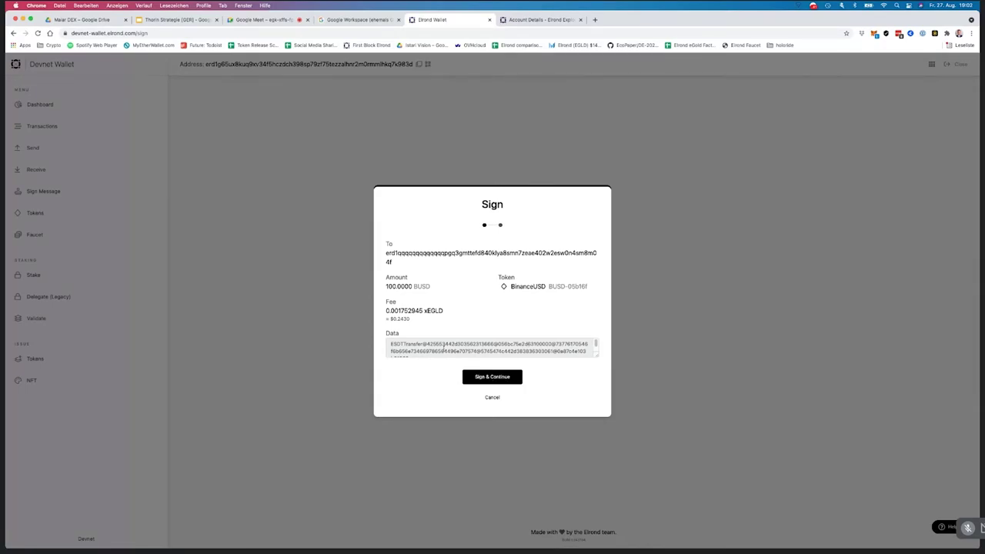
Inspect the transaction data of the 100 BUSD transfer, then sign and submit both swap transactions
{"action": "left_click_drag", "start_coordinate": [596, 355], "coordinate": [609, 374]}
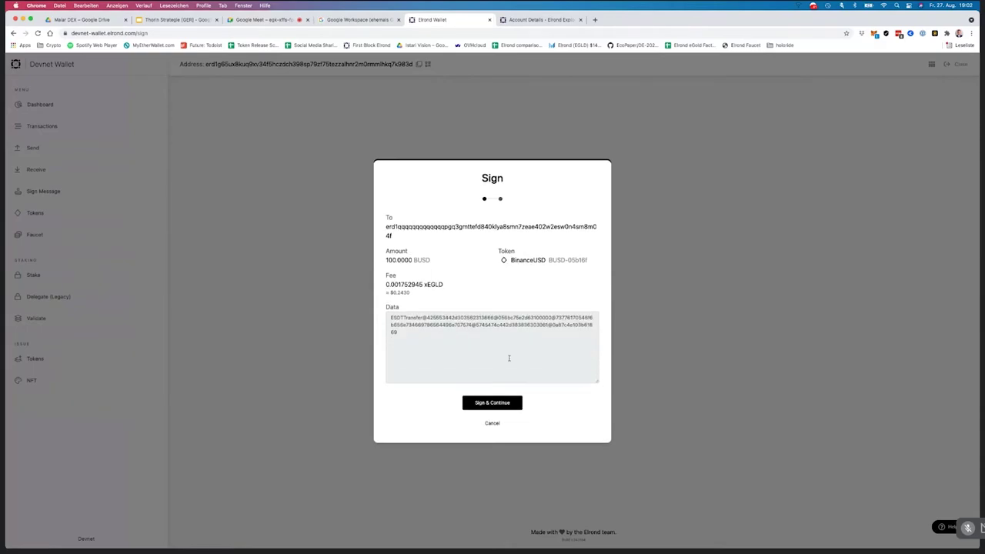
{"action": "left_click_drag", "start_coordinate": [398, 318], "coordinate": [437, 318]}
{"action": "left_click", "coordinate": [557, 326]}
{"action": "left_click", "coordinate": [497, 404]}
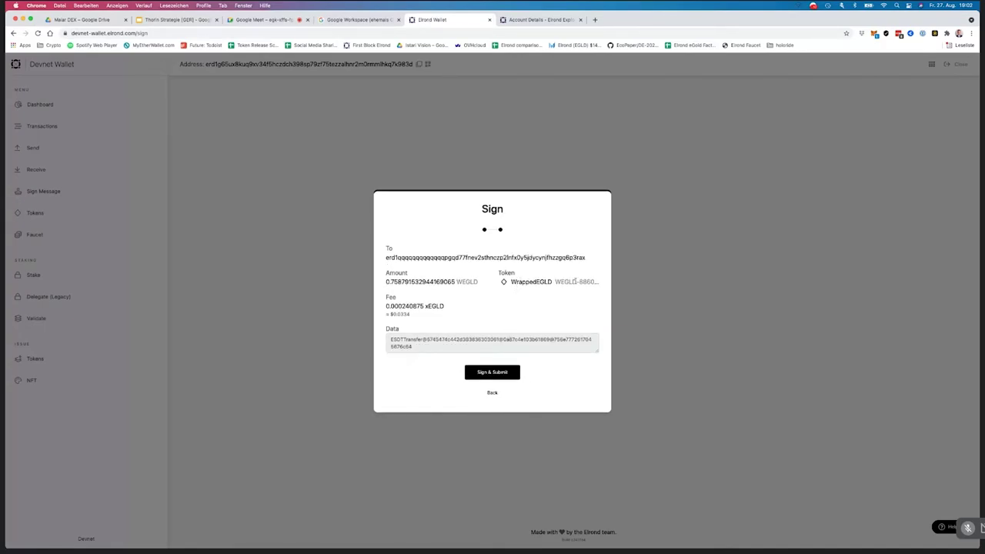
{"action": "left_click", "coordinate": [498, 377]}
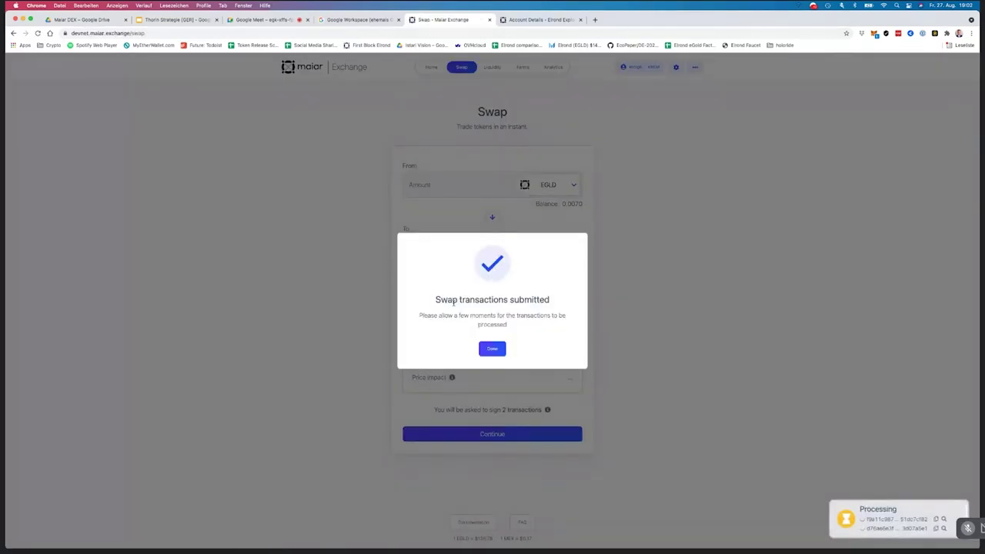
{"action": "left_click_drag", "start_coordinate": [454, 301], "coordinate": [549, 303]}
{"action": "left_click", "coordinate": [549, 303]}
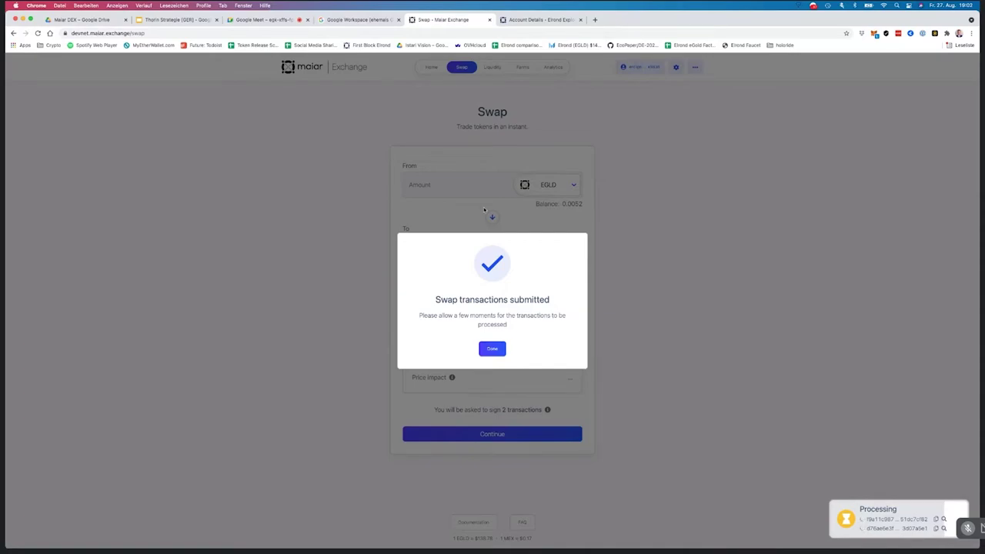
Switch to the Google Meet call and admit the waiting participant
{"action": "left_click", "coordinate": [266, 20]}
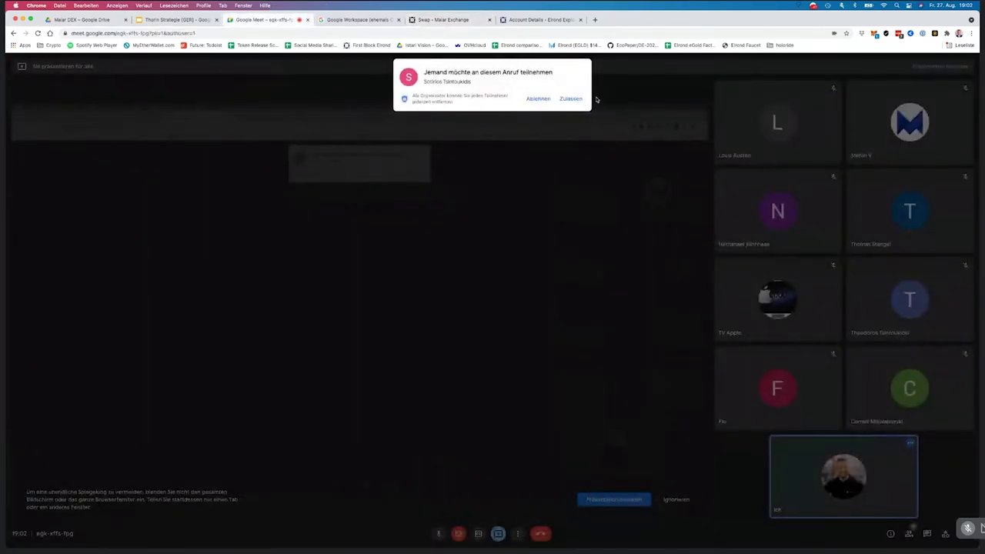
{"action": "left_click", "coordinate": [570, 99]}
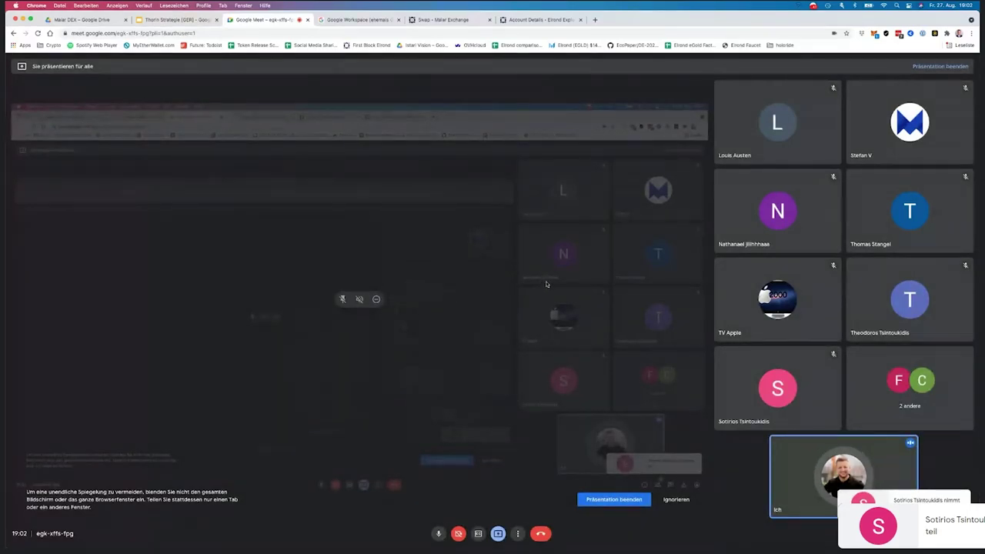
Close the Devnet Explorer page and dismiss the swap submission notice on Maiar Exchange
{"action": "left_click", "coordinate": [566, 21]}
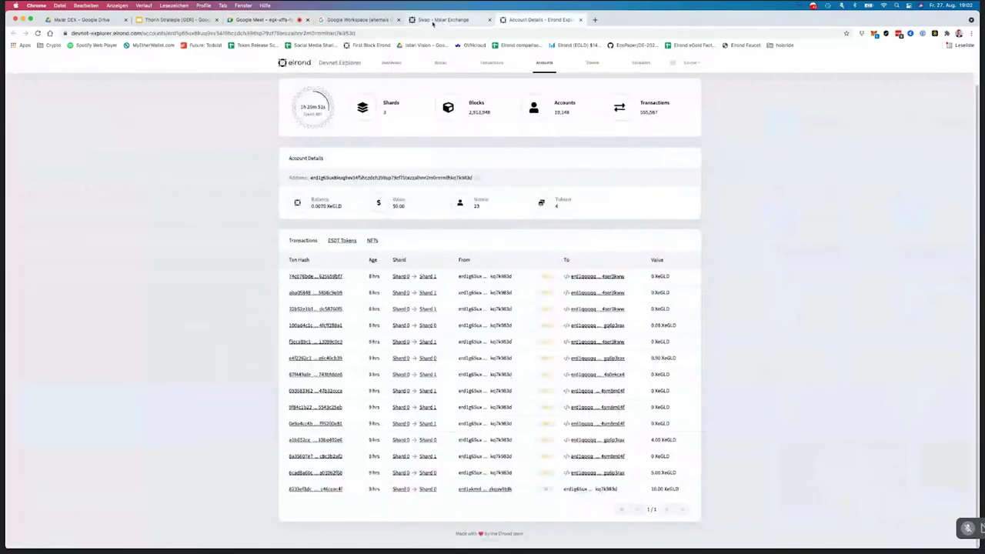
{"action": "left_click", "coordinate": [580, 19]}
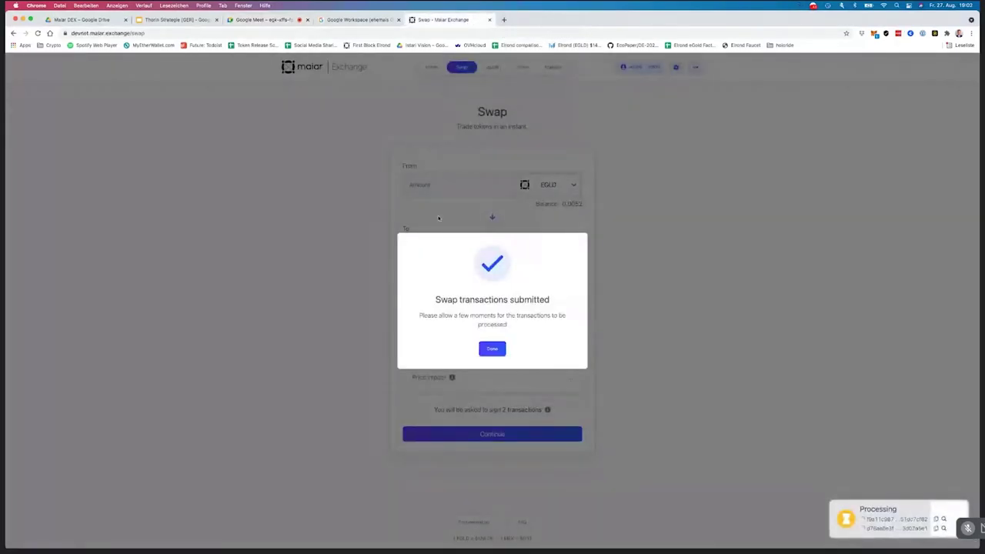
{"action": "left_click", "coordinate": [492, 350]}
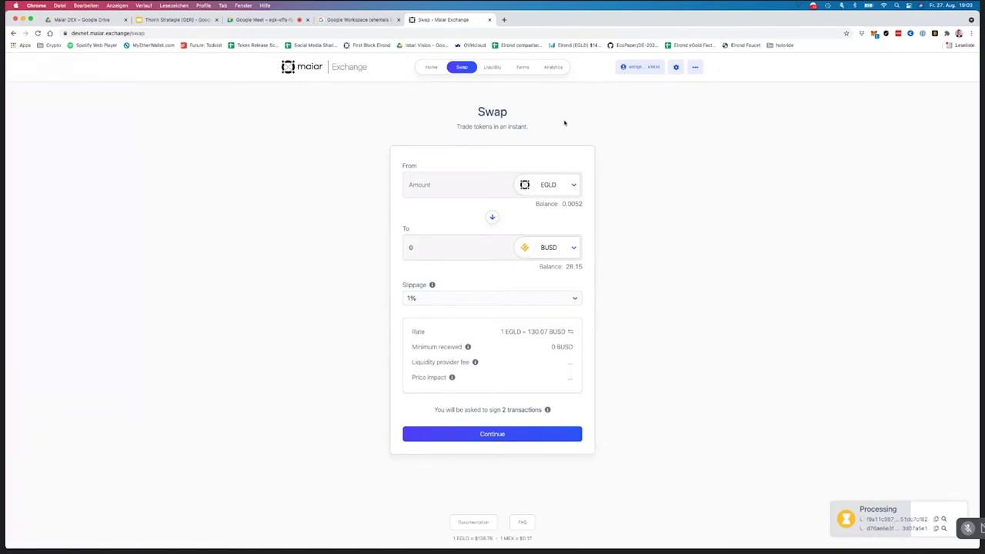
Reclaim the 0.76 EGLD from the Liquidity page by entering the wallet password and signing the transaction, and dismiss the submission notice
{"action": "left_click", "coordinate": [490, 68]}
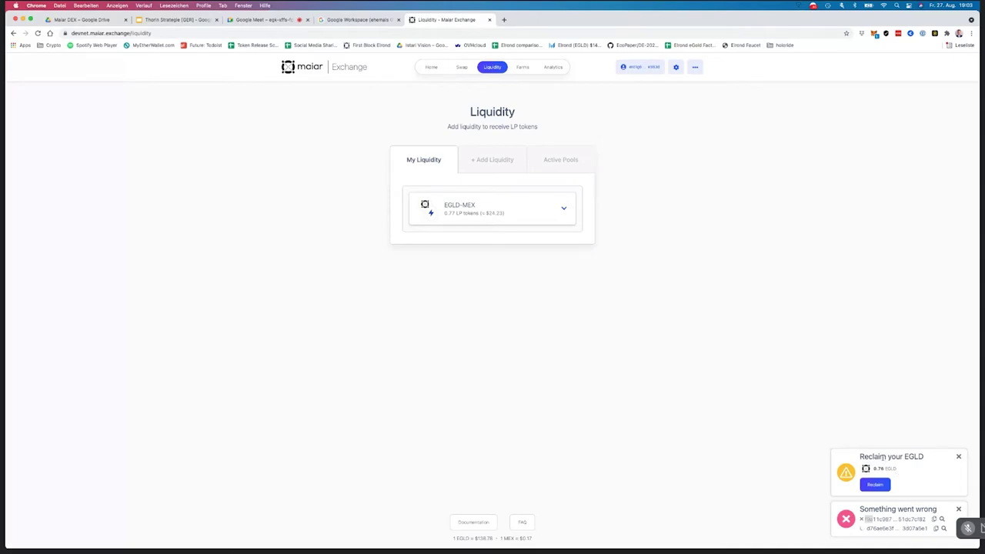
{"action": "left_click", "coordinate": [876, 485]}
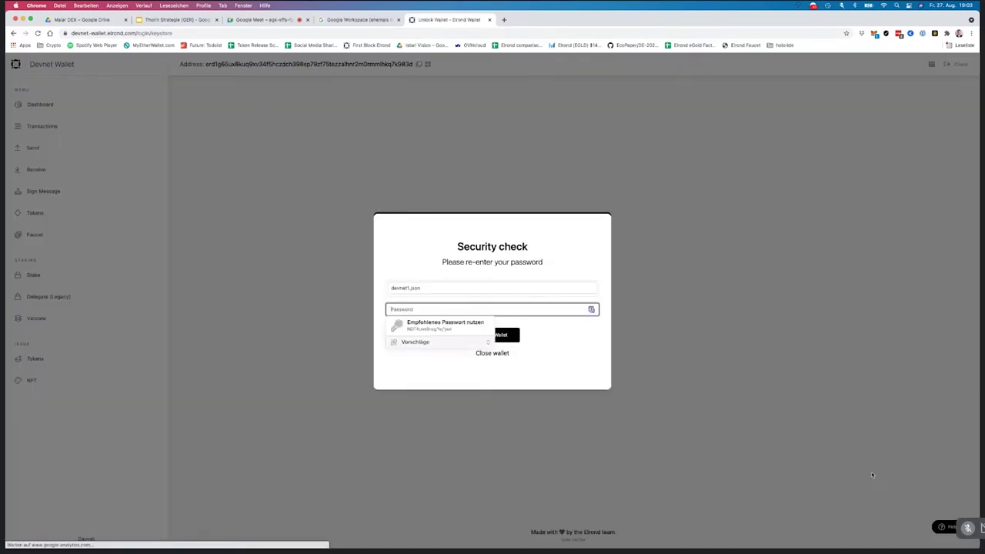
{"action": "key", "text": "super+v"}
{"action": "left_click", "coordinate": [497, 338]}
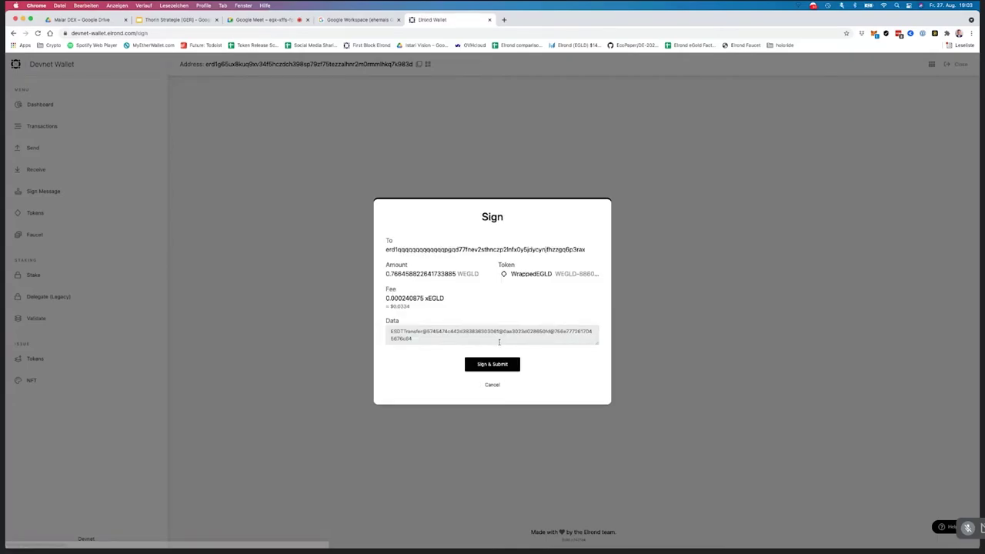
{"action": "left_click", "coordinate": [493, 364]}
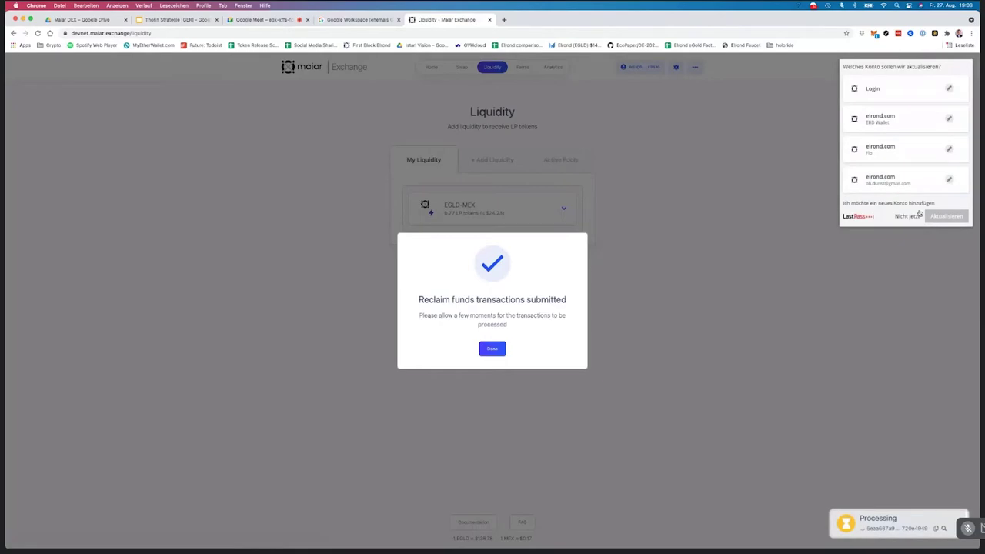
{"action": "left_click", "coordinate": [495, 352]}
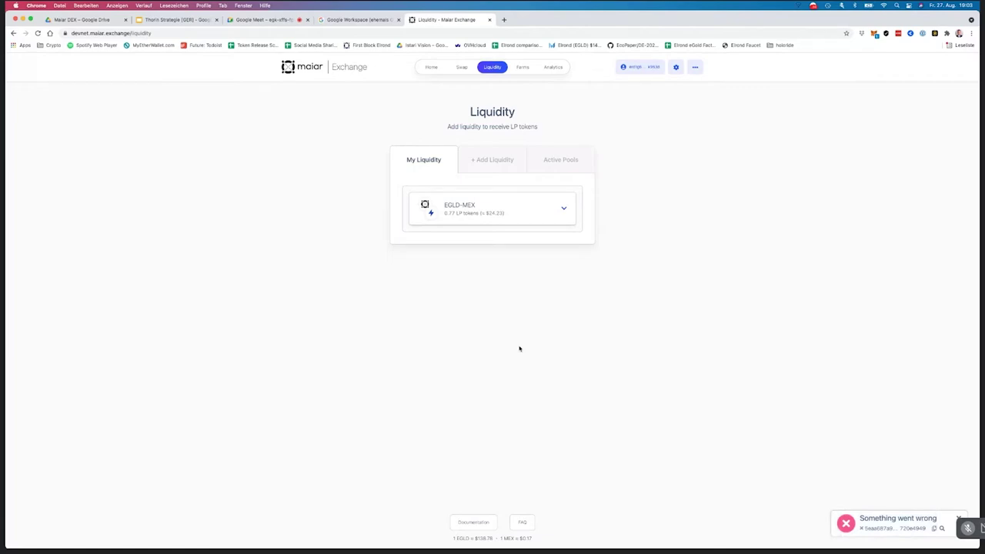
Check the Google Meet call, return to Maiar Exchange and review the Add Liquidity form for EGLD and BUSD, including the required transactions
{"action": "left_click", "coordinate": [262, 21]}
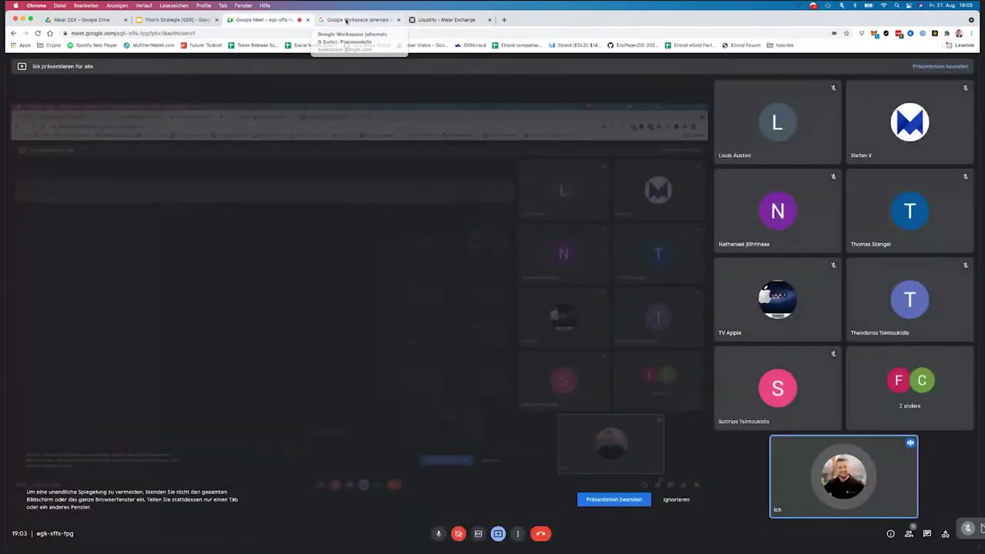
{"action": "left_click", "coordinate": [433, 20]}
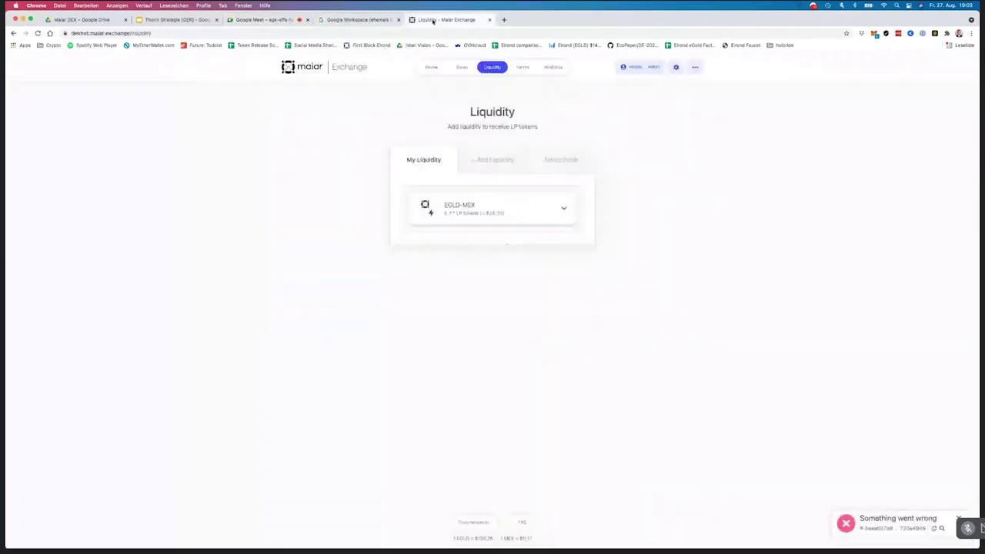
{"action": "left_click", "coordinate": [493, 160]}
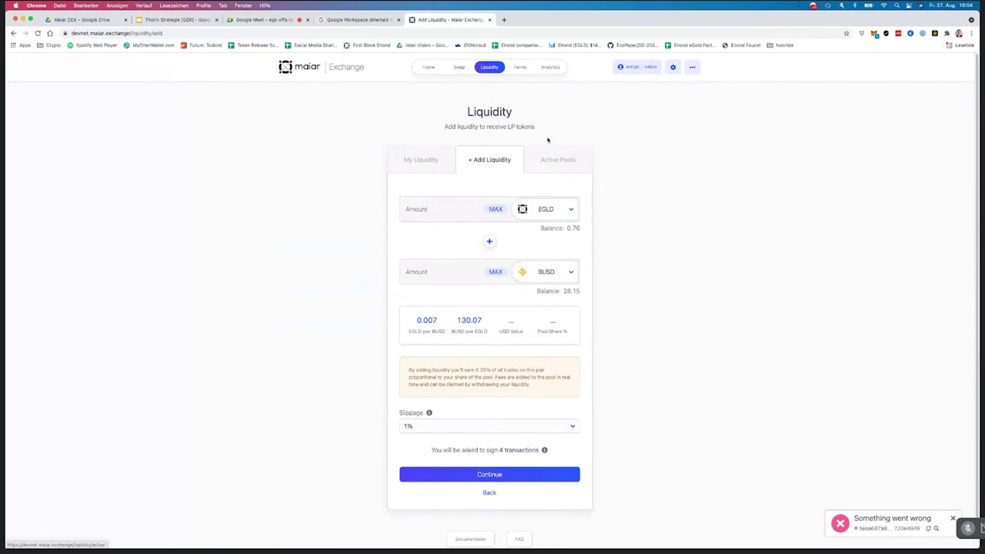
{"action": "left_click_drag", "start_coordinate": [451, 127], "coordinate": [538, 127]}
{"action": "left_click", "coordinate": [625, 137]}
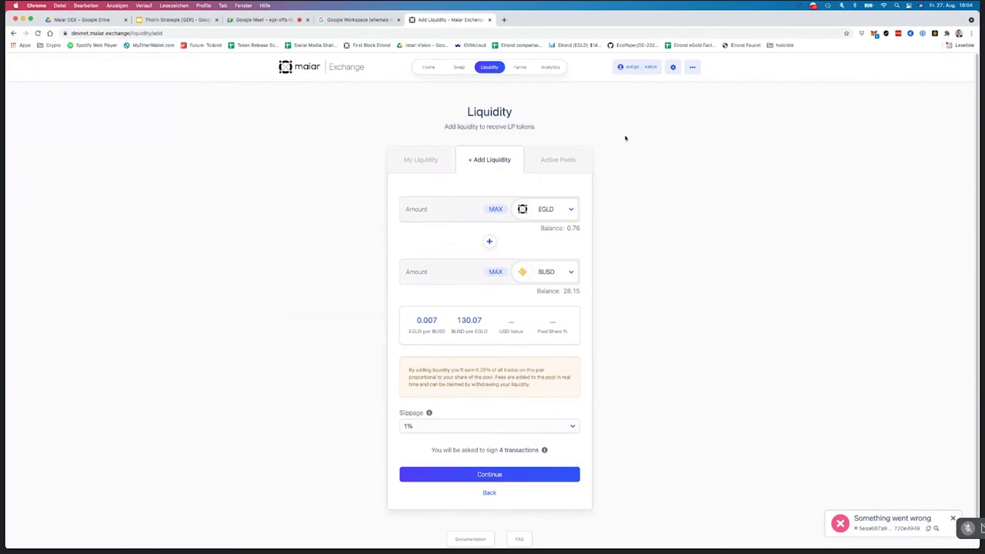
{"action": "left_click_drag", "start_coordinate": [463, 452], "coordinate": [560, 454]}
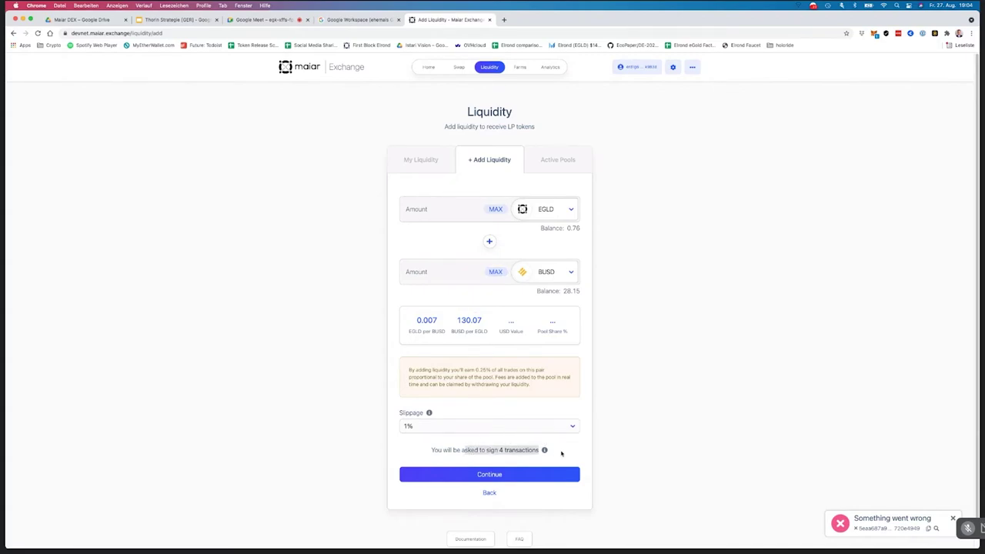
{"action": "mouse_move", "coordinate": [544, 451]}
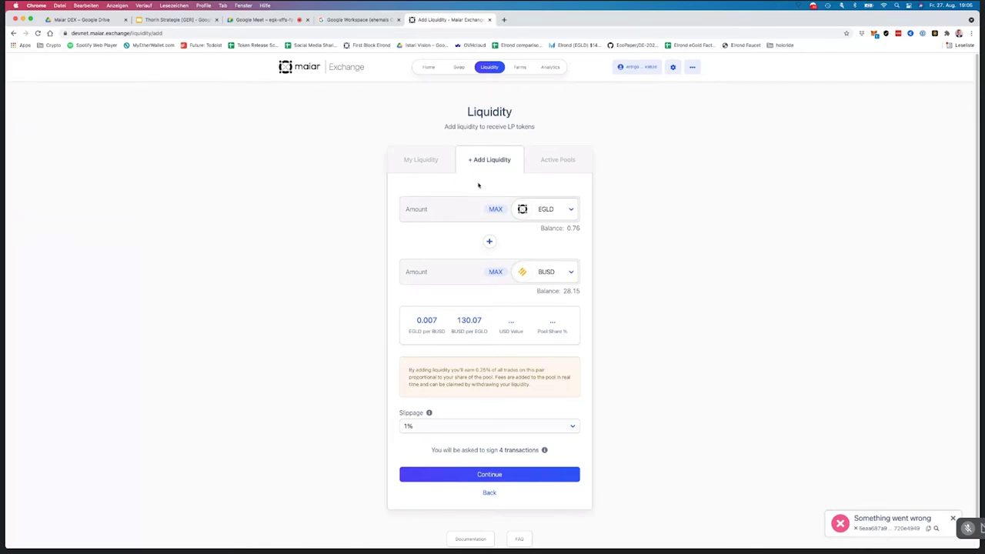
Go to the Farms page, expand the MEX farm and start a stake in it with MEX as the token
{"action": "left_click", "coordinate": [522, 68]}
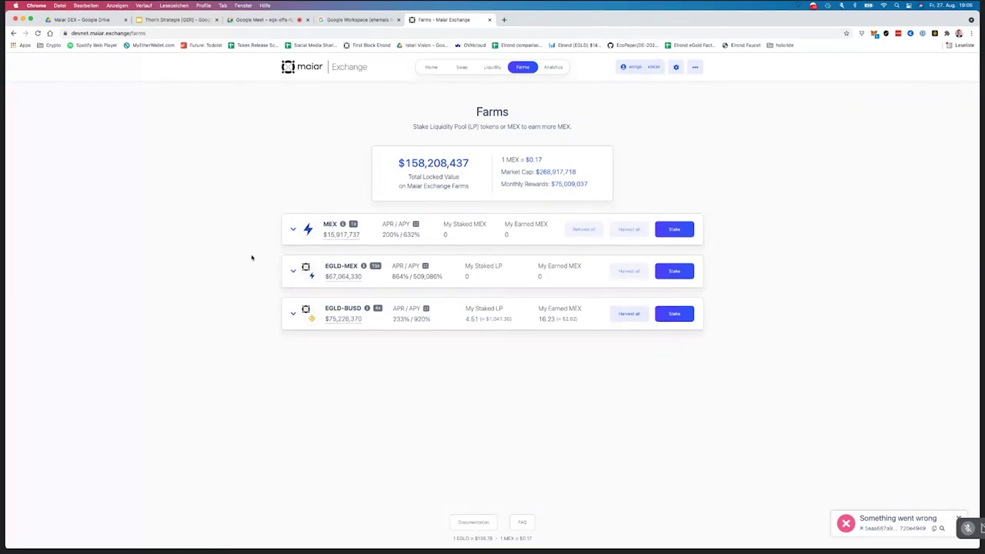
{"action": "left_click", "coordinate": [293, 229]}
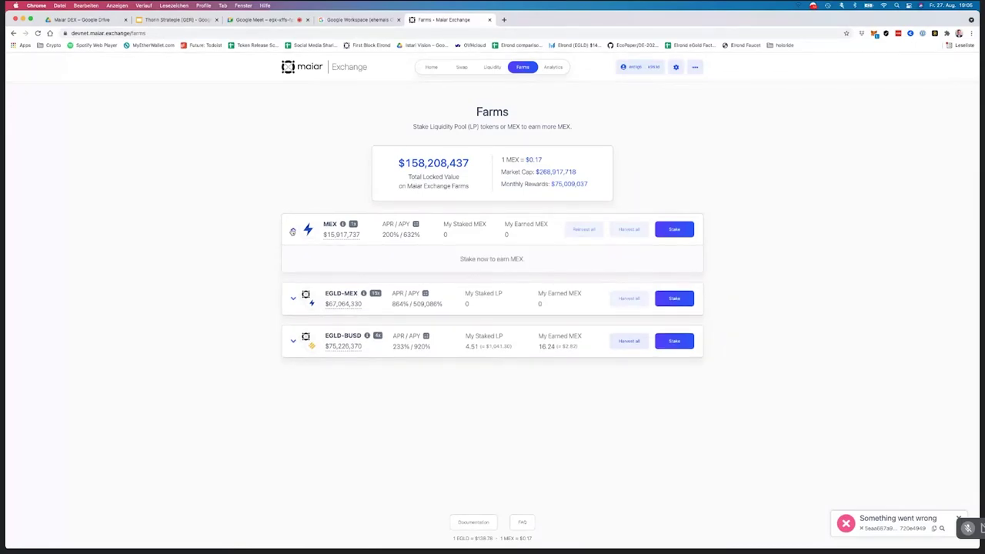
{"action": "left_click_drag", "start_coordinate": [460, 259], "coordinate": [541, 264]}
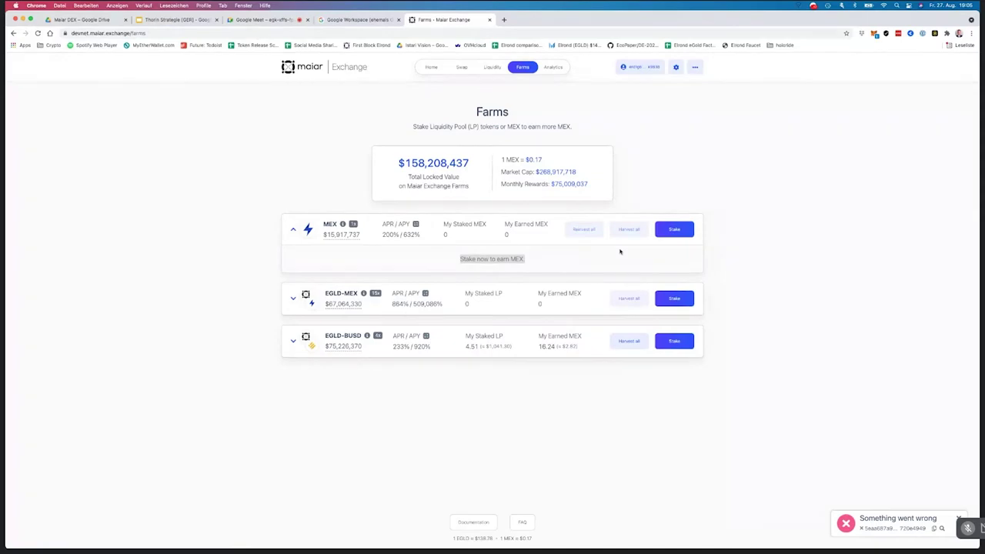
{"action": "left_click", "coordinate": [670, 234]}
{"action": "left_click", "coordinate": [567, 275]}
{"action": "left_click", "coordinate": [538, 297]}
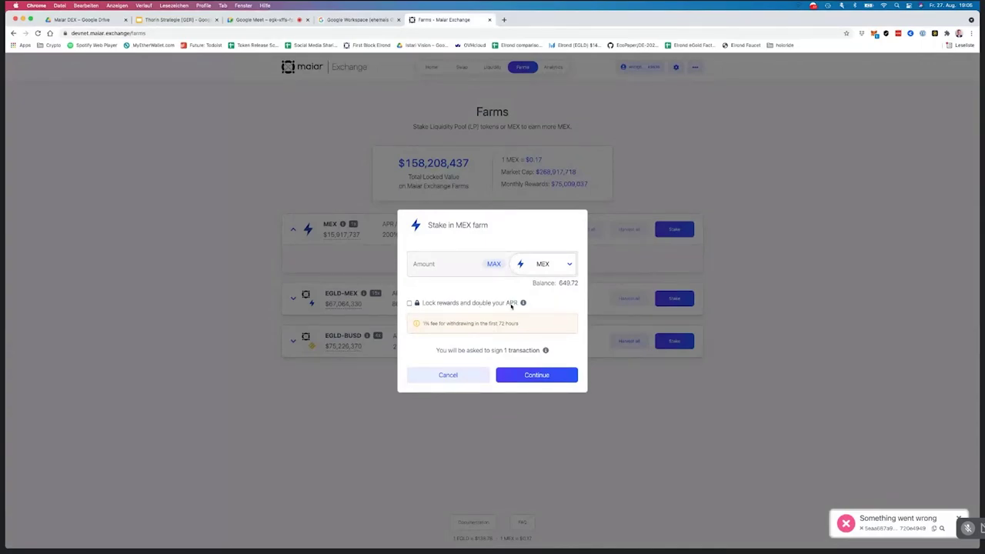
Read the reward-locking explanation, enable locked rewards with doubled APR, and continue with a stake amount of 500 MEX
{"action": "mouse_move", "coordinate": [523, 304]}
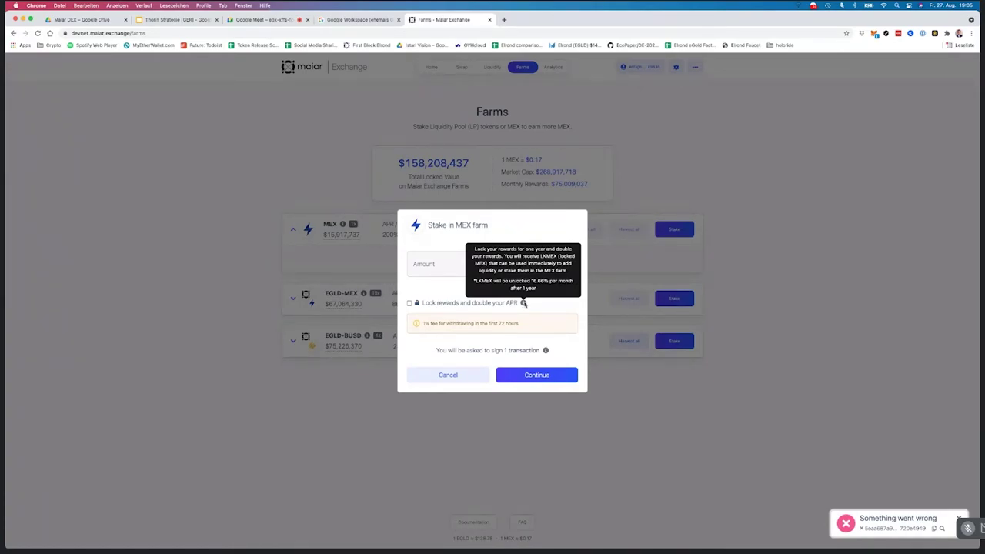
{"action": "left_click", "coordinate": [409, 304]}
{"action": "left_click_drag", "start_coordinate": [448, 350], "coordinate": [539, 350]}
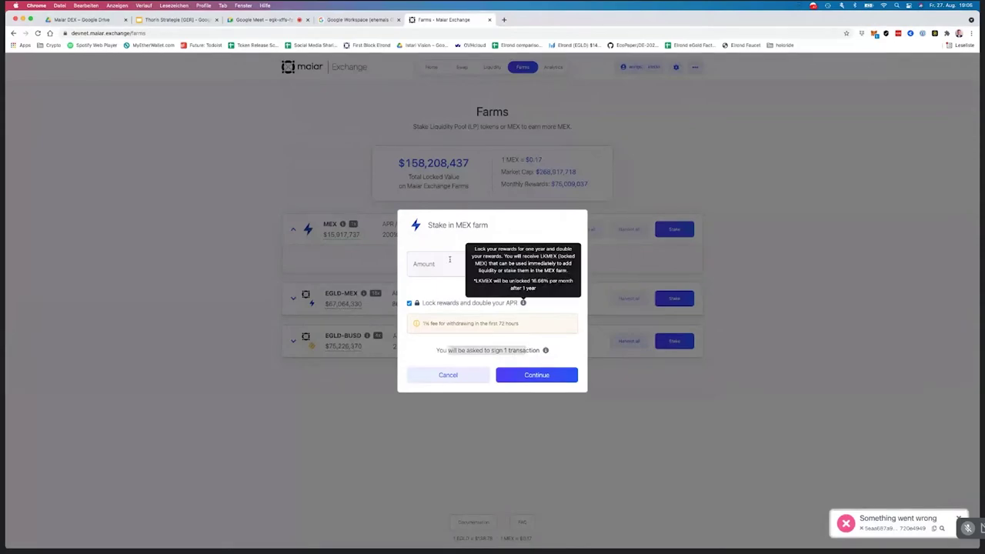
{"action": "left_click", "coordinate": [451, 263]}
{"action": "type", "text": "500"}
{"action": "left_click", "coordinate": [548, 376]}
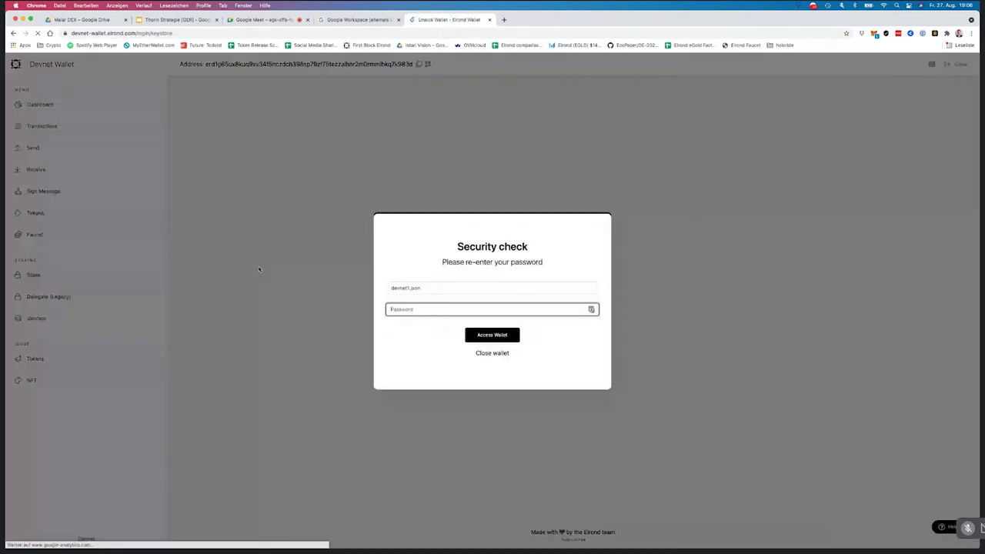
Pass the wallet security check by entering the password for devnet1.json
{"action": "left_click", "coordinate": [428, 308]}
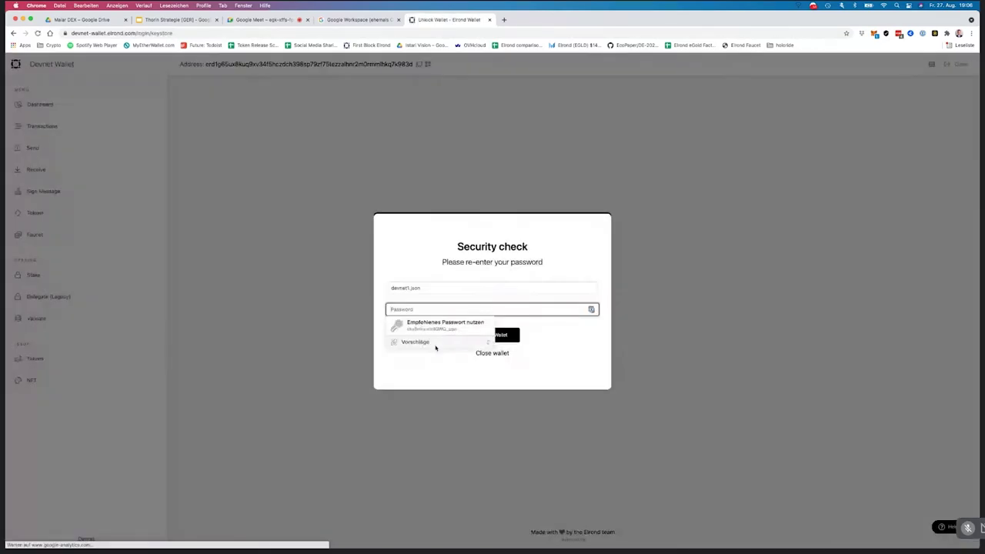
{"action": "left_click", "coordinate": [428, 308]}
{"action": "key", "text": "super+v"}
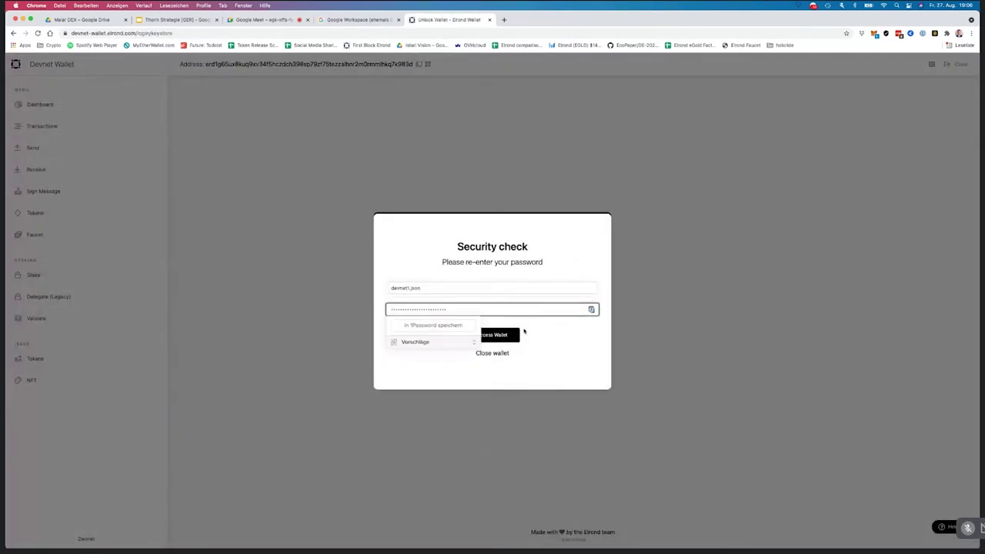
{"action": "left_click", "coordinate": [512, 334]}
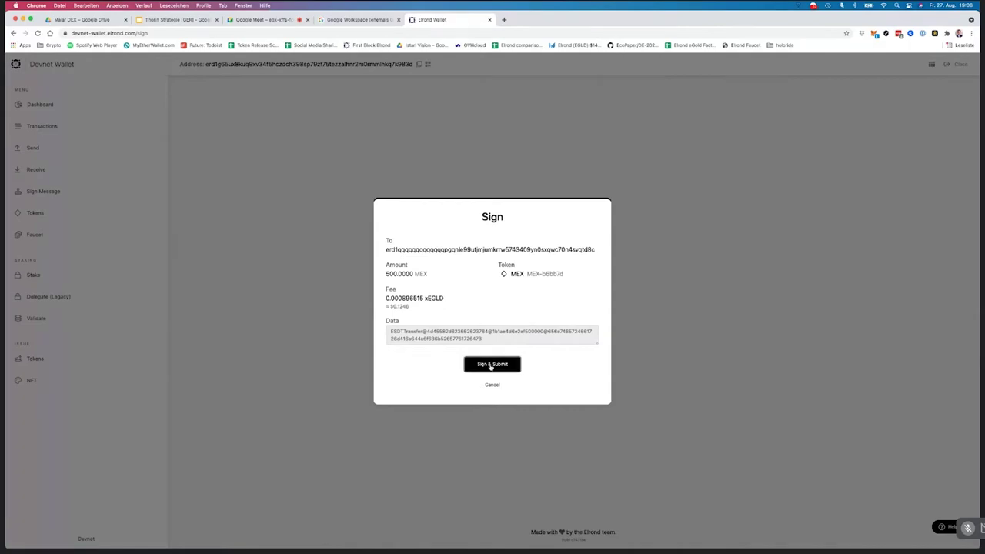
Sign and submit the 500 MEX farm stake, and dismiss the submission notice and the password-saving prompt
{"action": "left_click", "coordinate": [490, 366]}
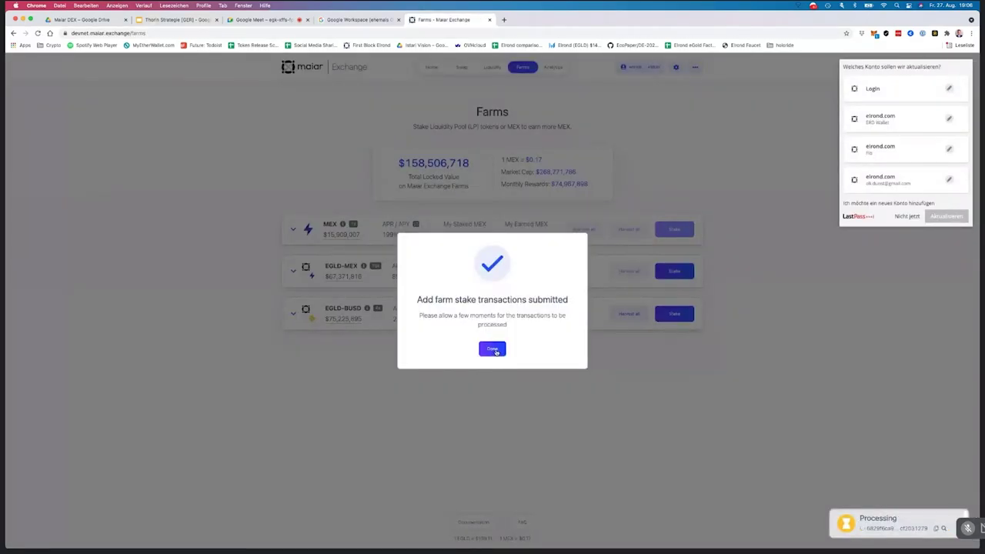
{"action": "left_click", "coordinate": [493, 350]}
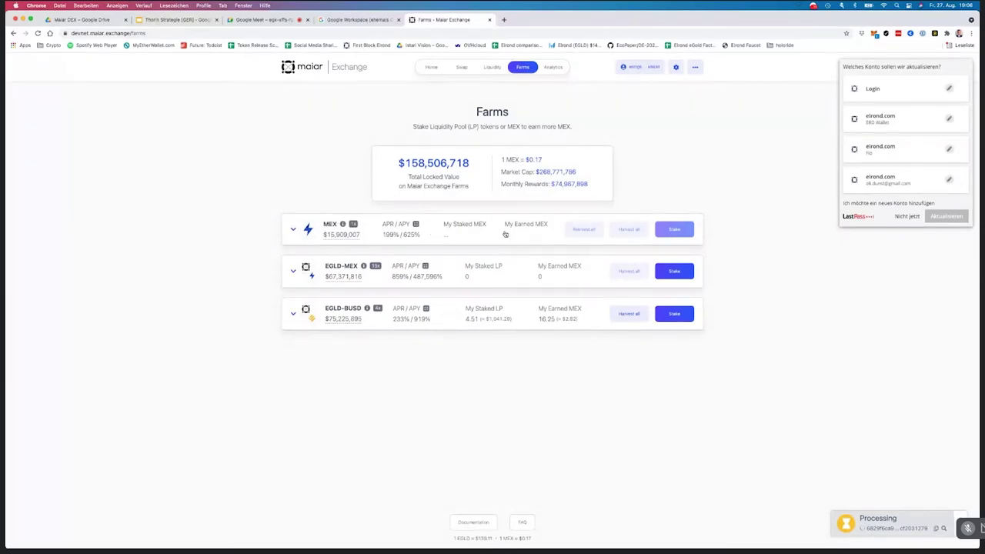
{"action": "left_click", "coordinate": [912, 216]}
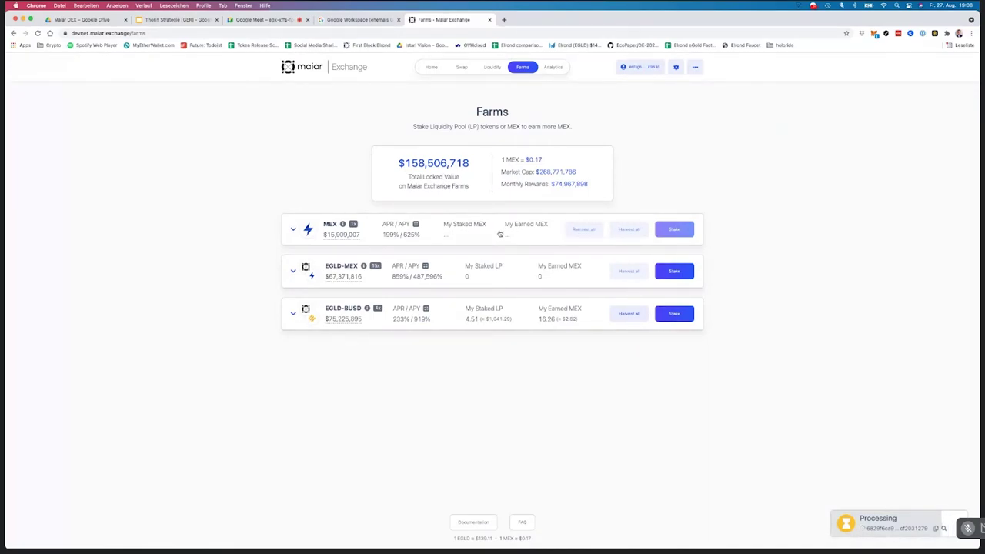
Set up a stake of 0.5 EGLDMEX in the EGLD-MEX farm with locked rewards and doubled APR, and continue to the wallet
{"action": "left_click", "coordinate": [294, 272]}
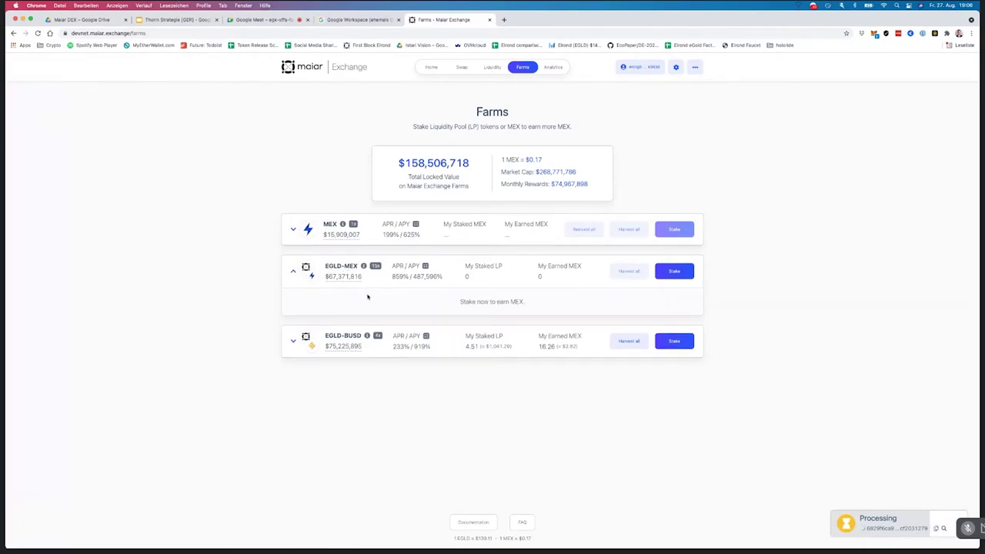
{"action": "left_click", "coordinate": [682, 271]}
{"action": "left_click", "coordinate": [546, 277]}
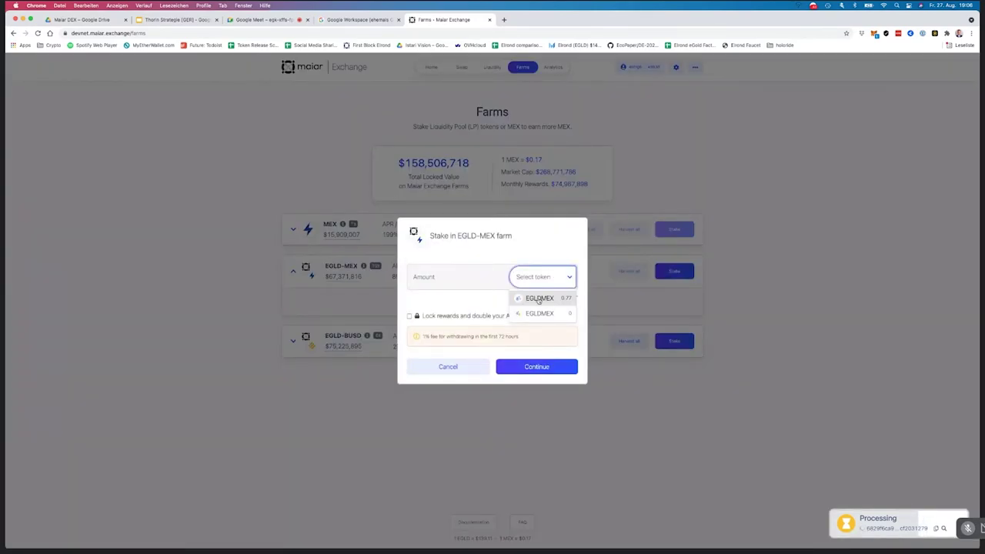
{"action": "left_click", "coordinate": [538, 299]}
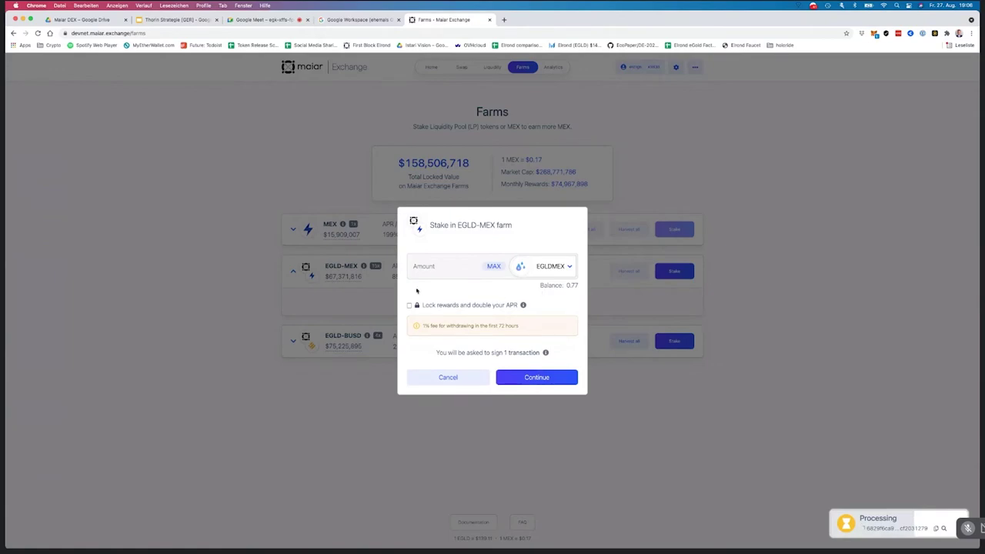
{"action": "left_click", "coordinate": [419, 266]}
{"action": "type", "text": "0.5"}
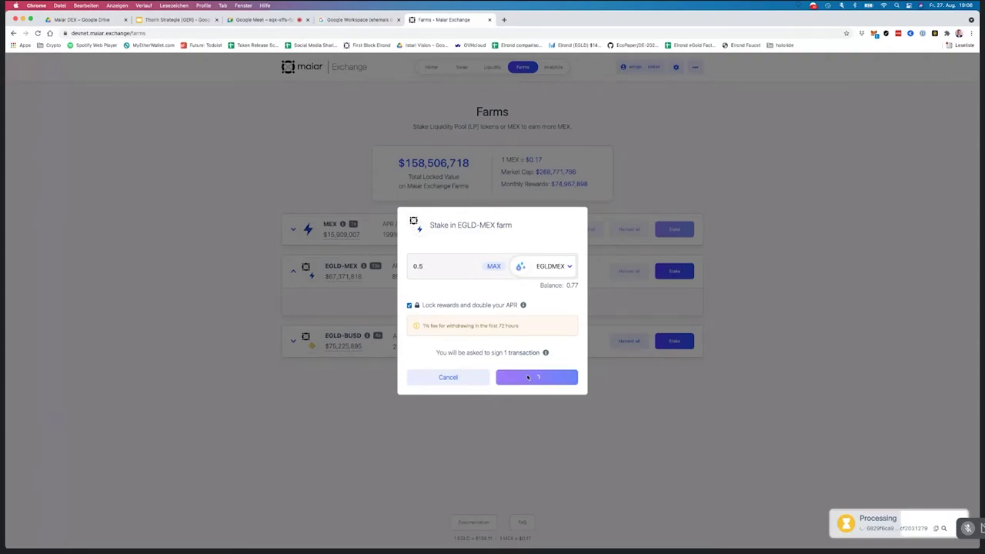
{"action": "left_click", "coordinate": [530, 377]}
Enter the wallet password, sign and submit the EGLD-MEX farm stake, and dismiss the submission notice
{"action": "left_click", "coordinate": [455, 310]}
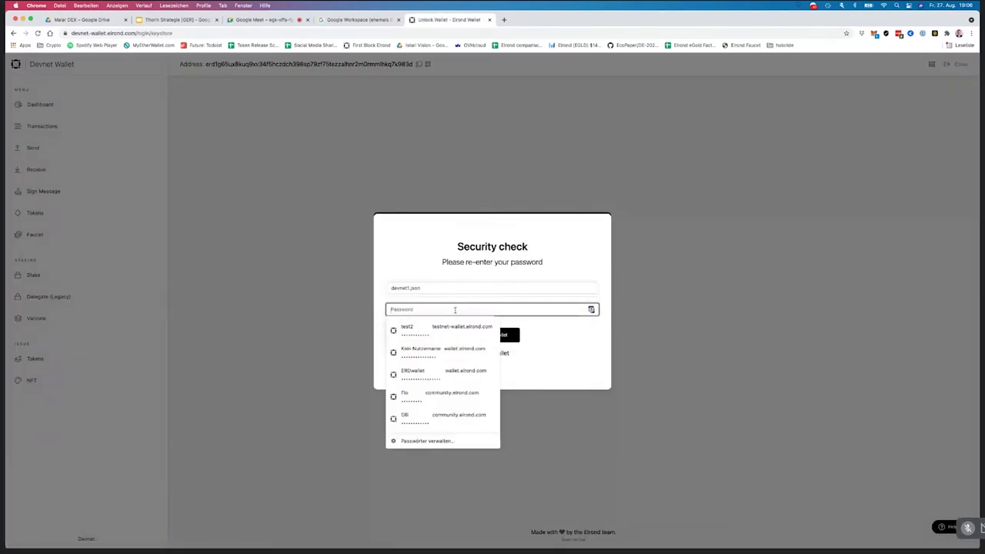
{"action": "left_click", "coordinate": [496, 334]}
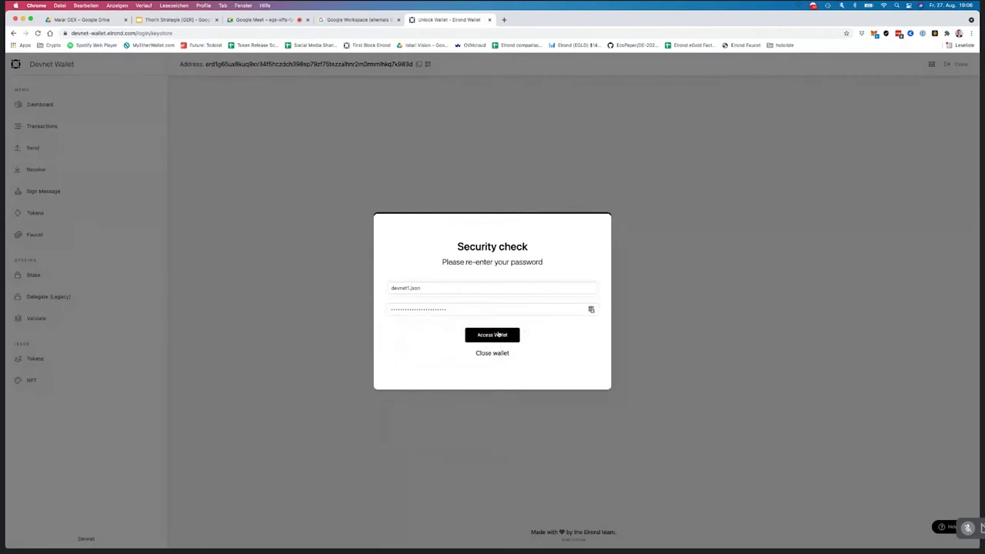
{"action": "left_click", "coordinate": [501, 365]}
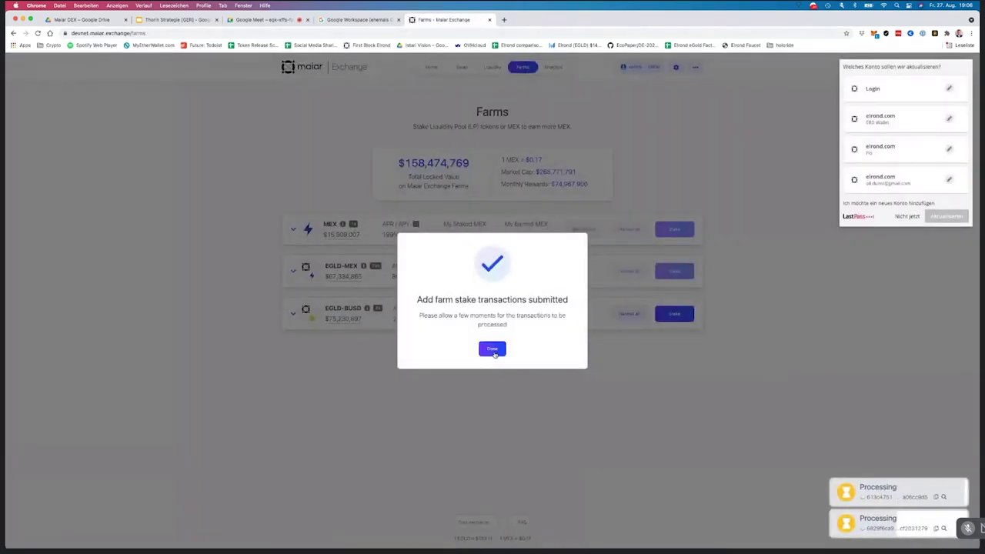
{"action": "left_click", "coordinate": [492, 350]}
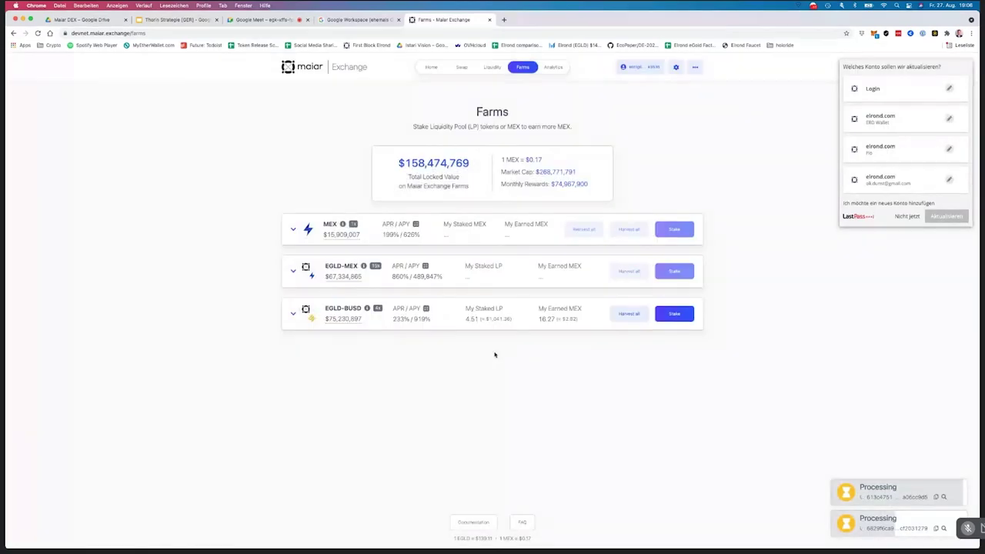
Expand the EGLD-BUSD farm's details and try to set up a stake there with the EGLDBUSD token
{"action": "left_click", "coordinate": [294, 316]}
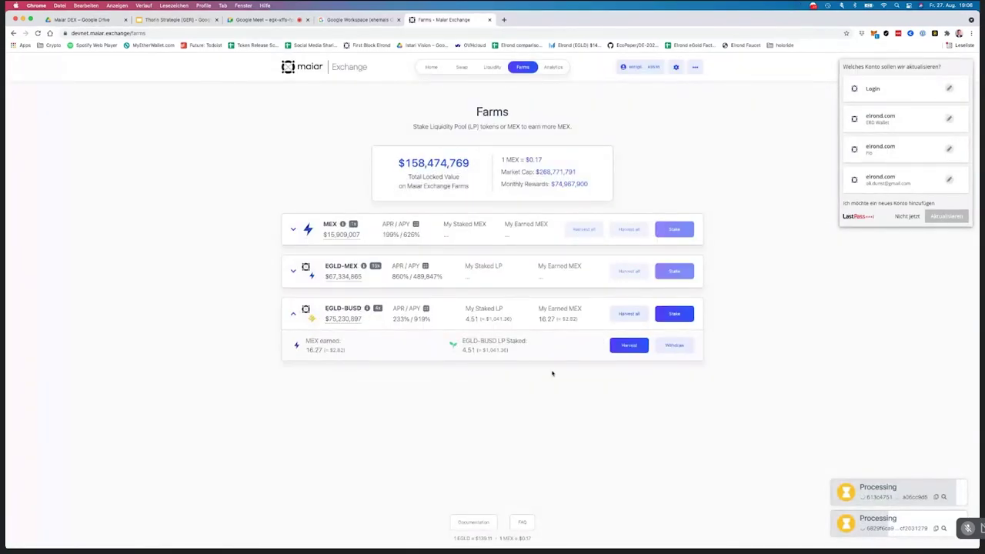
{"action": "left_click", "coordinate": [668, 317]}
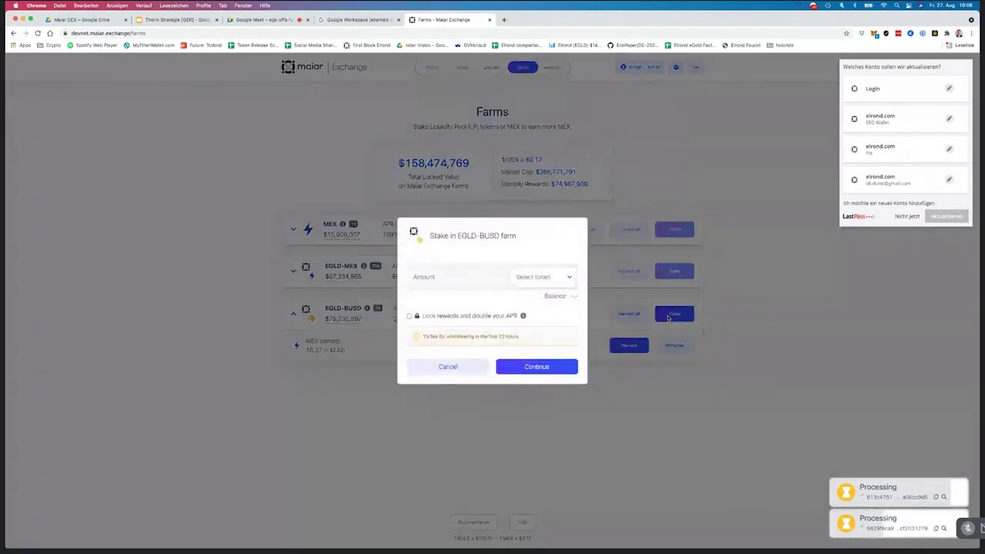
{"action": "left_click", "coordinate": [555, 280]}
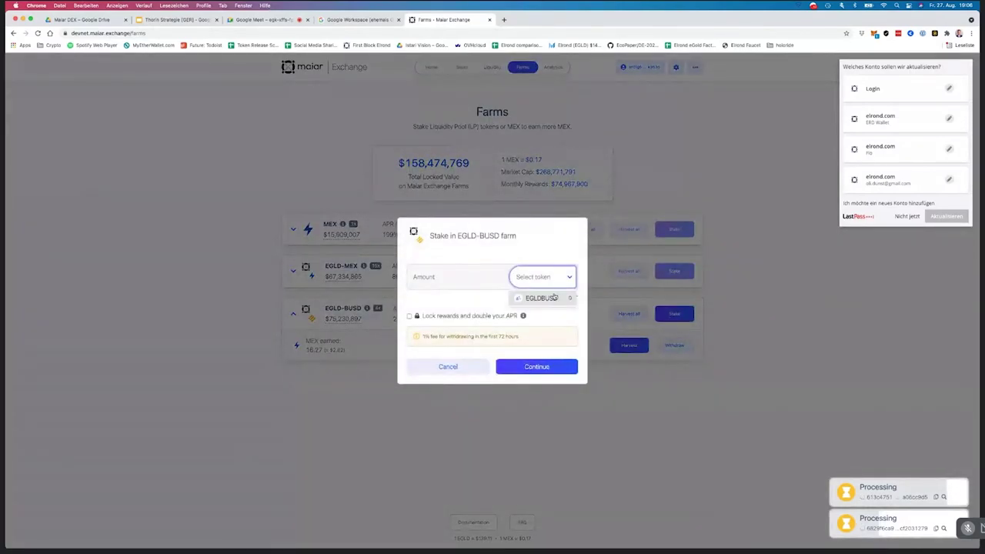
{"action": "left_click", "coordinate": [554, 298]}
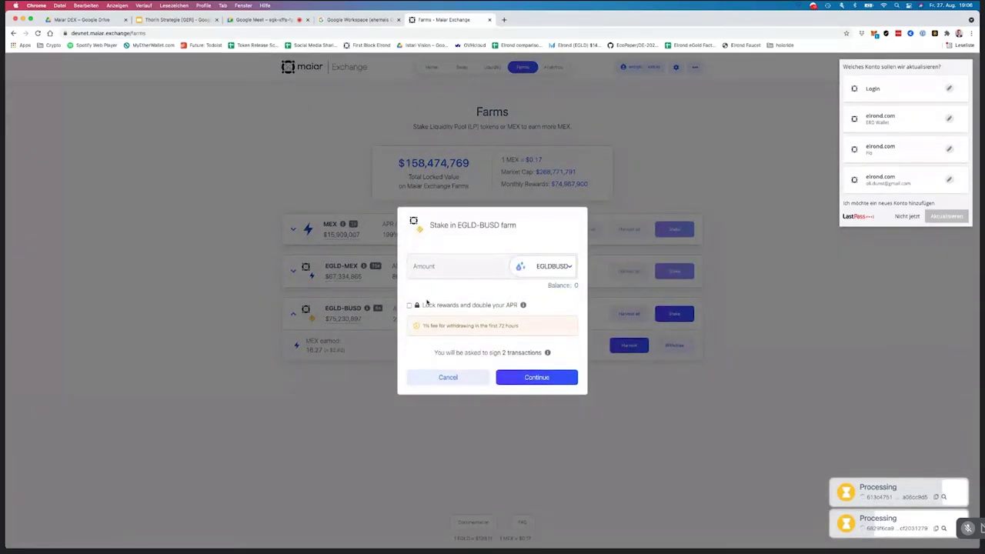
{"action": "left_click", "coordinate": [452, 377]}
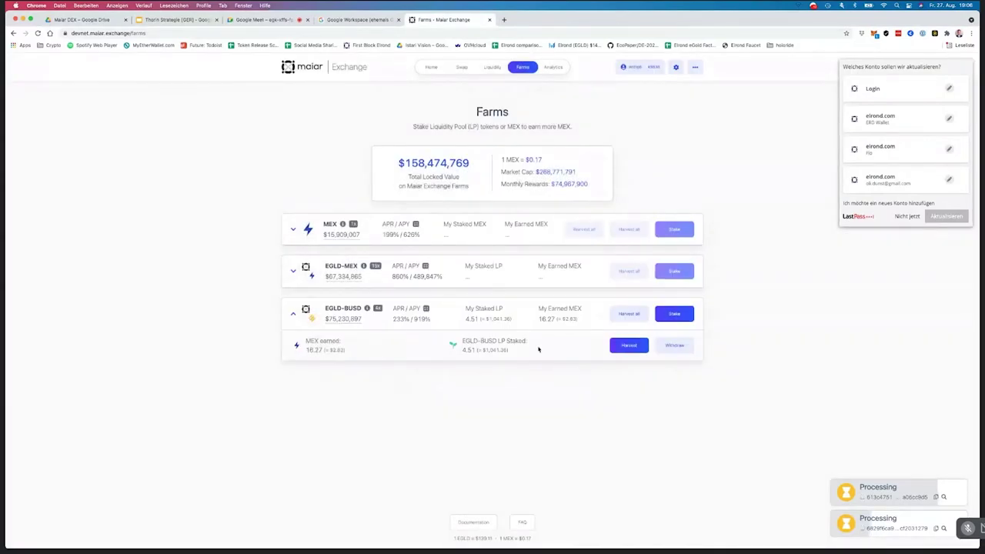
Start harvesting the MEX rewards of the staked position in the EGLD-BUSD farm and continue to the wallet
{"action": "triple_click", "coordinate": [539, 349]}
{"action": "left_click", "coordinate": [548, 352]}
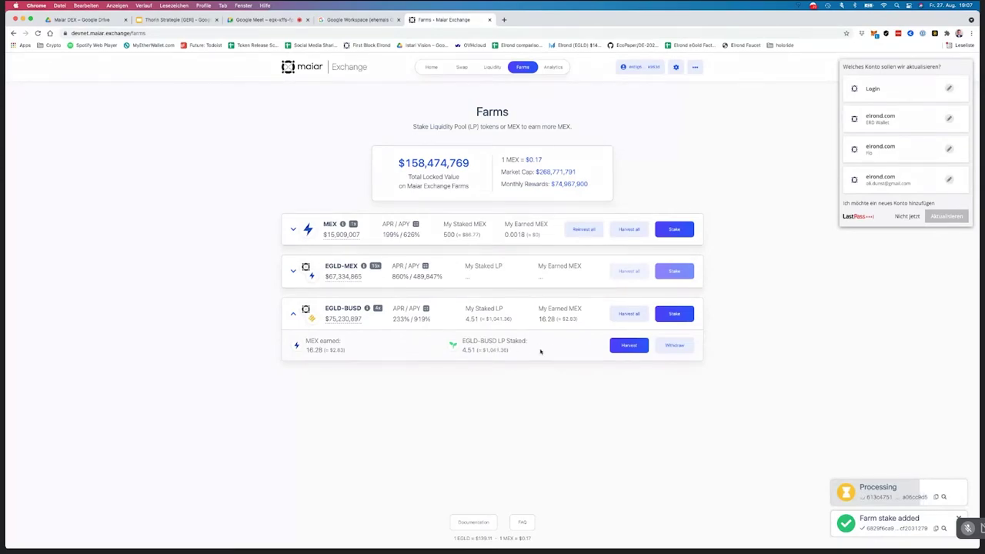
{"action": "left_click", "coordinate": [624, 347]}
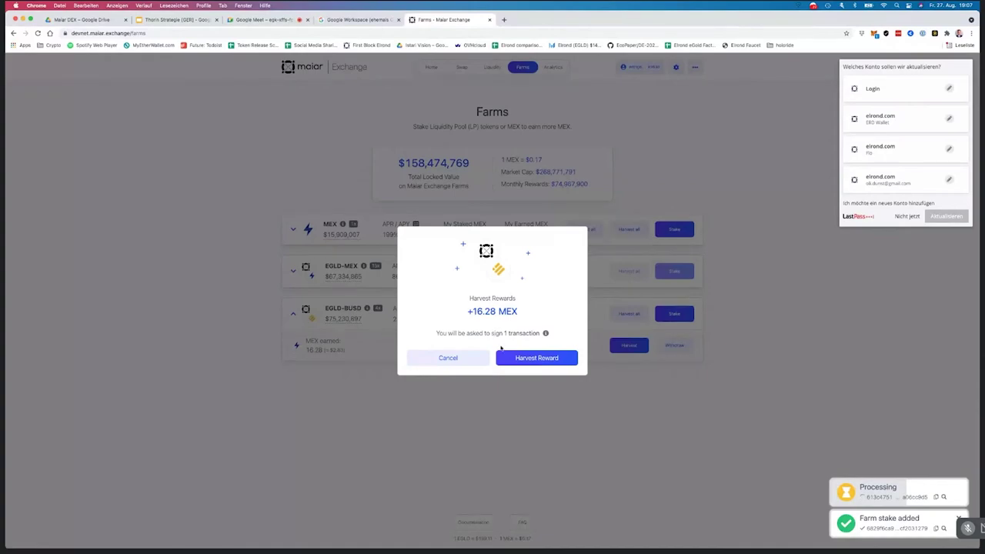
{"action": "left_click", "coordinate": [552, 360]}
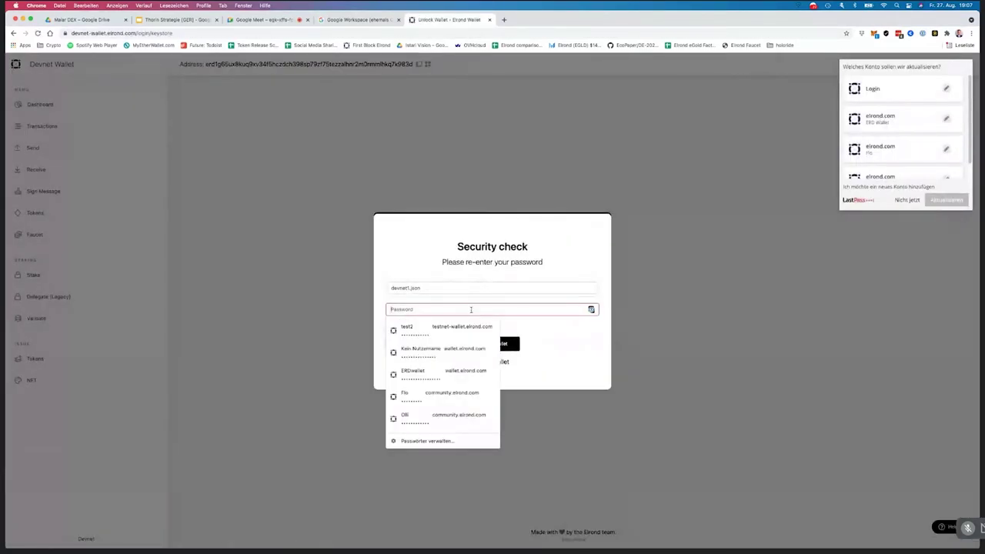
Enter the wallet password, sign and submit the rewards harvest, and dismiss the submission notice and the password-saving prompt
{"action": "key", "text": "super+v"}
{"action": "left_click", "coordinate": [504, 341]}
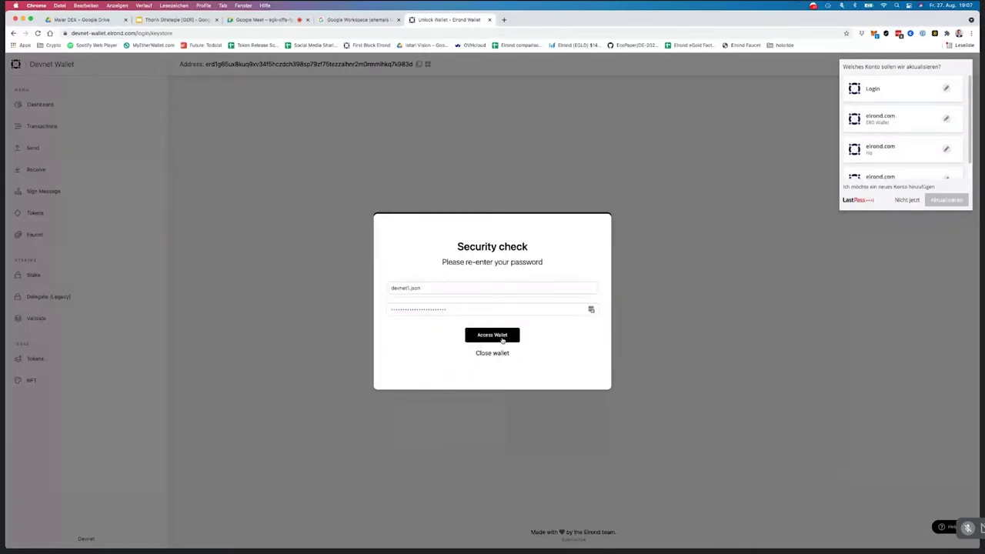
{"action": "left_click", "coordinate": [500, 368]}
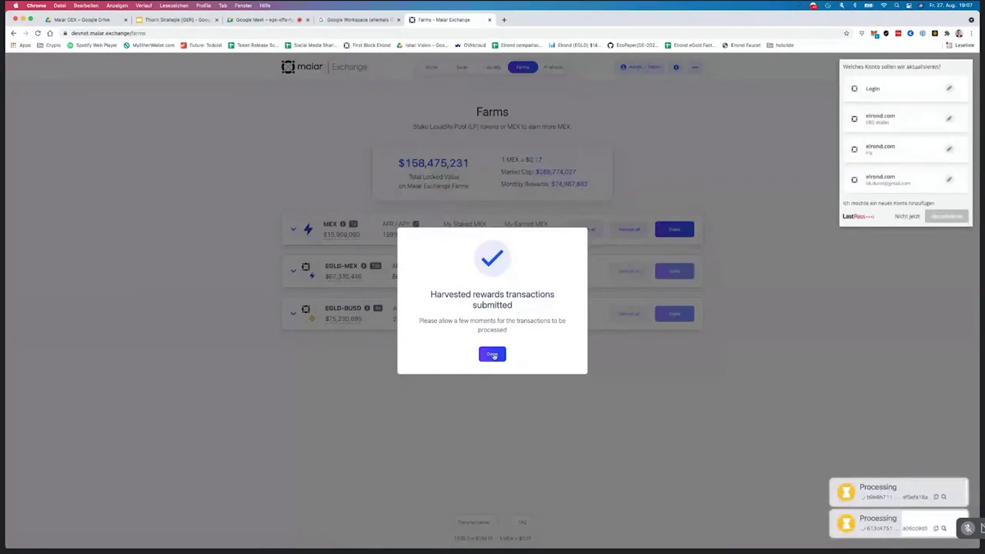
{"action": "left_click_drag", "start_coordinate": [473, 294], "coordinate": [558, 295]}
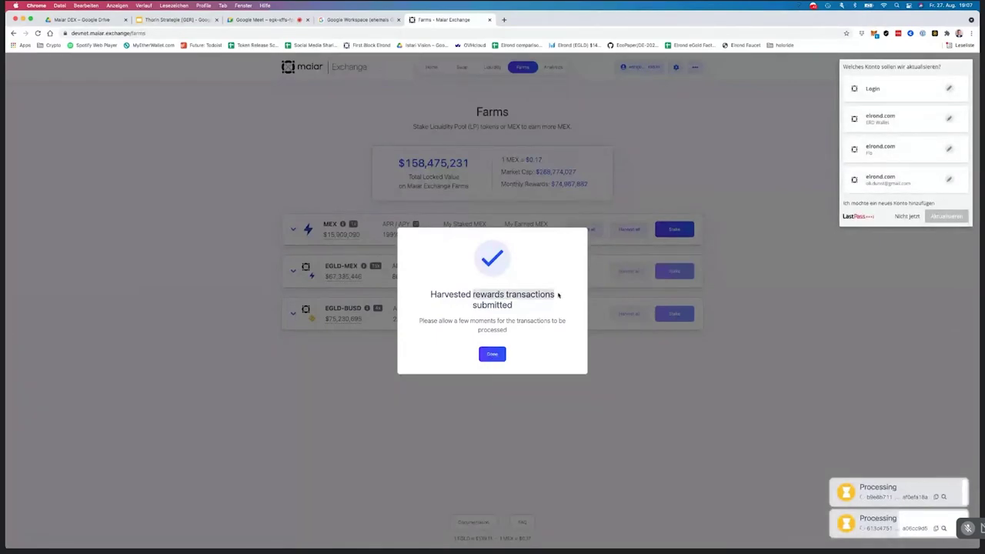
{"action": "left_click", "coordinate": [494, 354]}
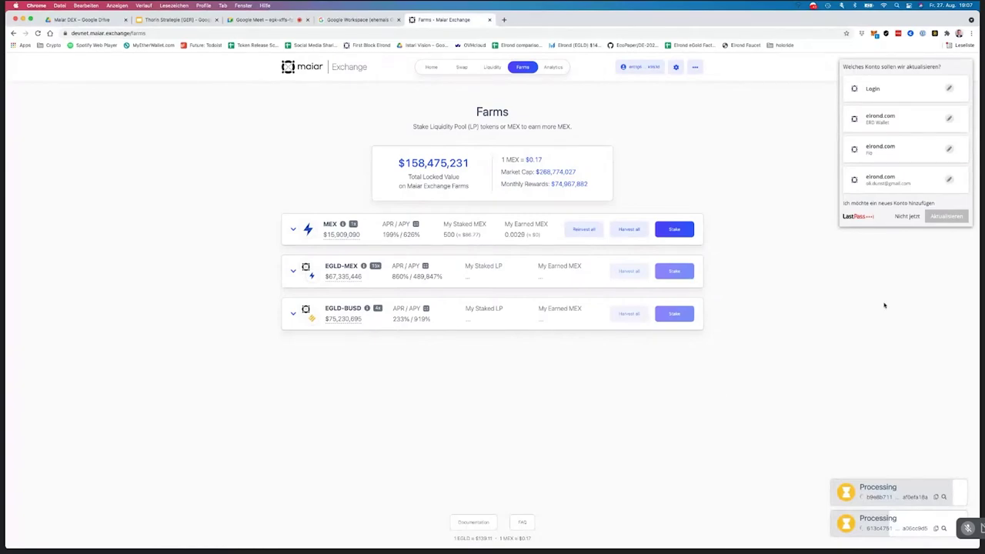
{"action": "left_click", "coordinate": [907, 217]}
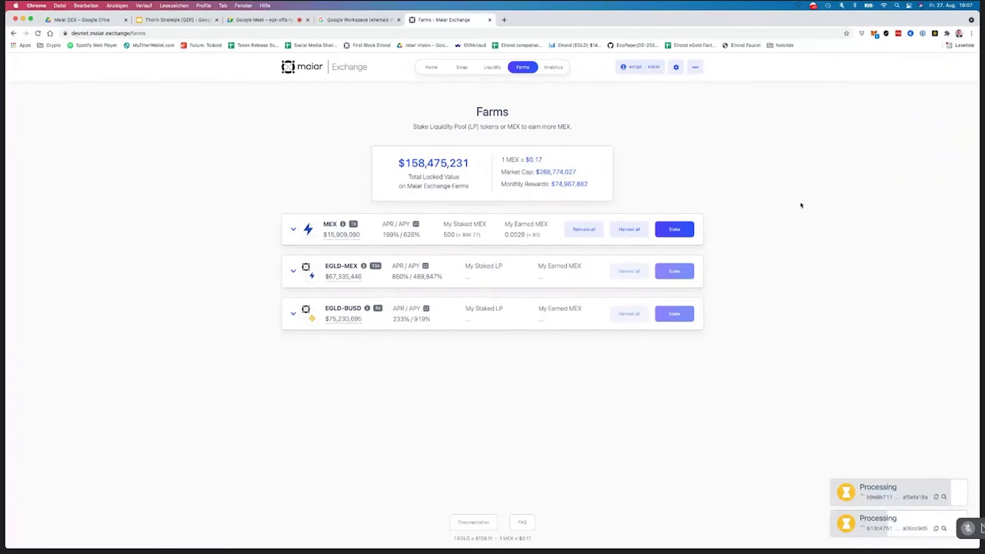
Open the account details and examine the completed farm stake transaction and its smart contract results in the Devnet Explorer
{"action": "left_click", "coordinate": [638, 67]}
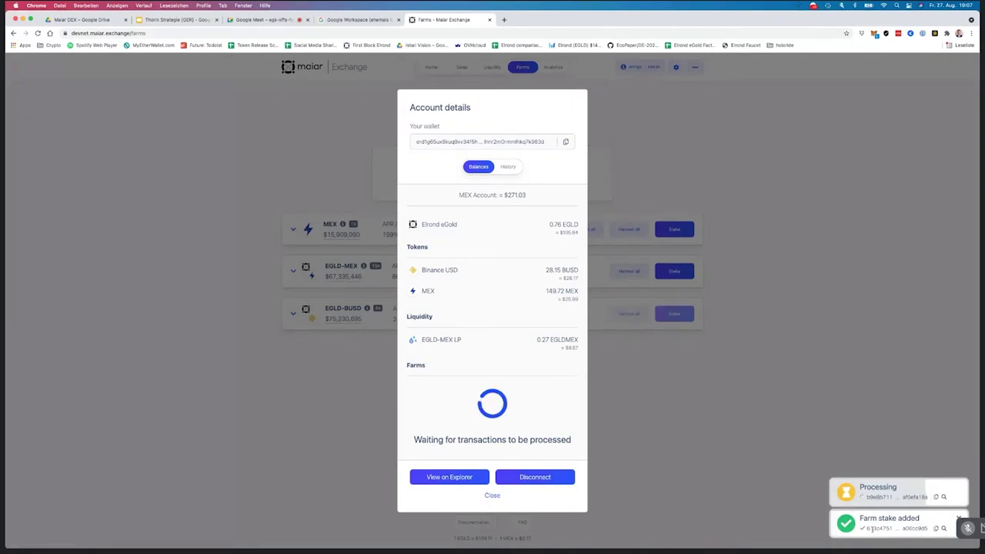
{"action": "left_click", "coordinate": [945, 529]}
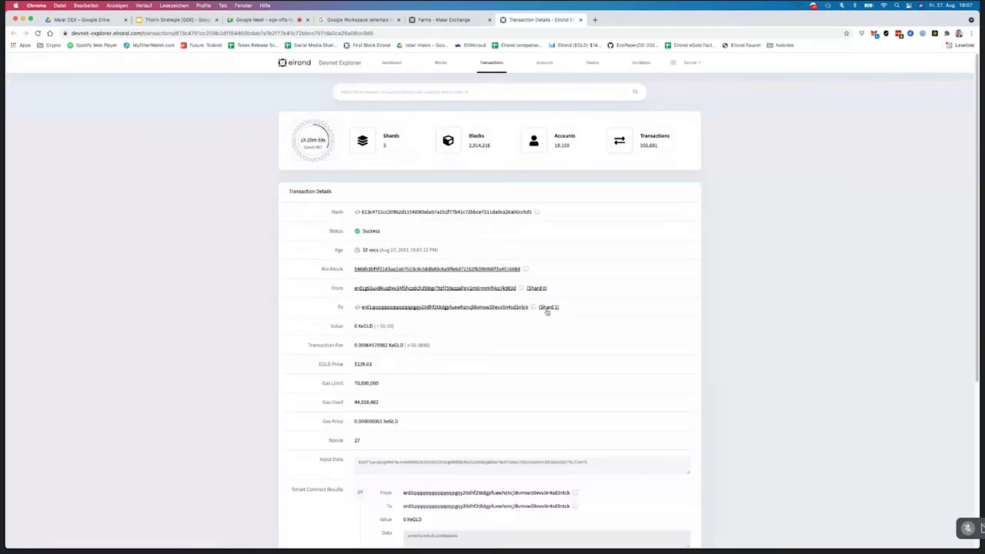
{"action": "scroll", "coordinate": [661, 330], "scroll_direction": "down", "scroll_amount": 2}
{"action": "scroll", "coordinate": [646, 327], "scroll_direction": "down", "scroll_amount": 2}
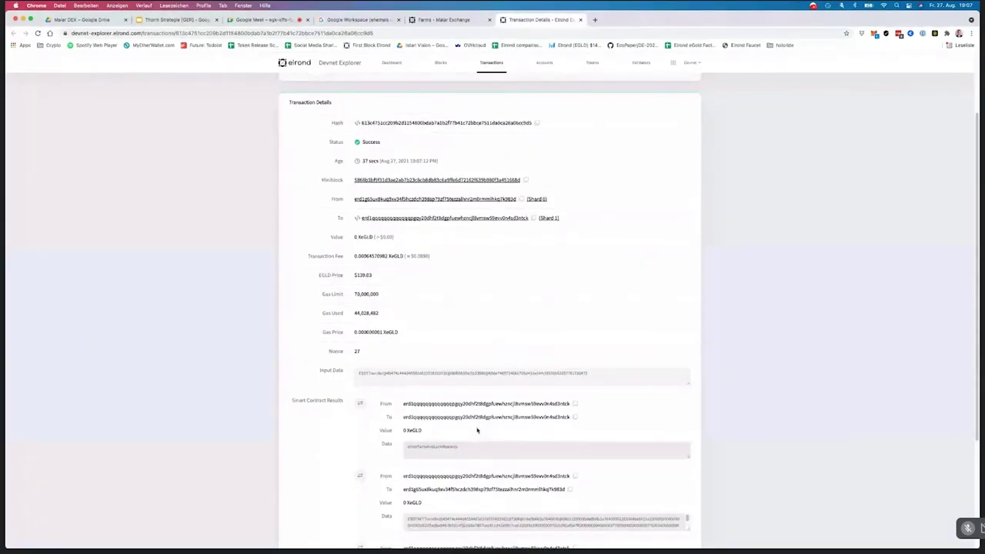
{"action": "scroll", "coordinate": [480, 430], "scroll_direction": "down", "scroll_amount": 3}
{"action": "scroll", "coordinate": [505, 388], "scroll_direction": "down", "scroll_amount": 1}
{"action": "left_click_drag", "start_coordinate": [409, 419], "coordinate": [563, 403]}
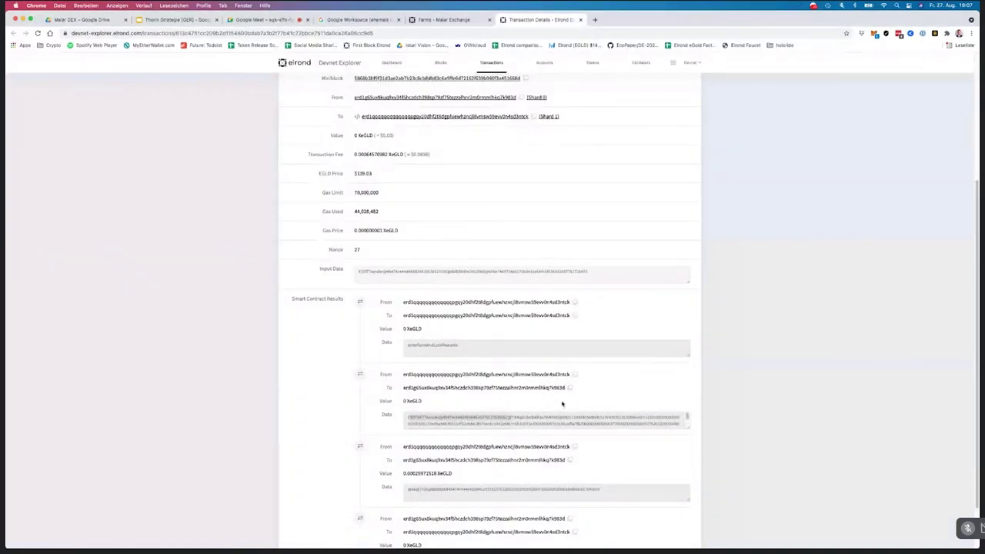
{"action": "scroll", "coordinate": [563, 398], "scroll_direction": "down", "scroll_amount": 1}
{"action": "scroll", "coordinate": [477, 435], "scroll_direction": "down", "scroll_amount": 1}
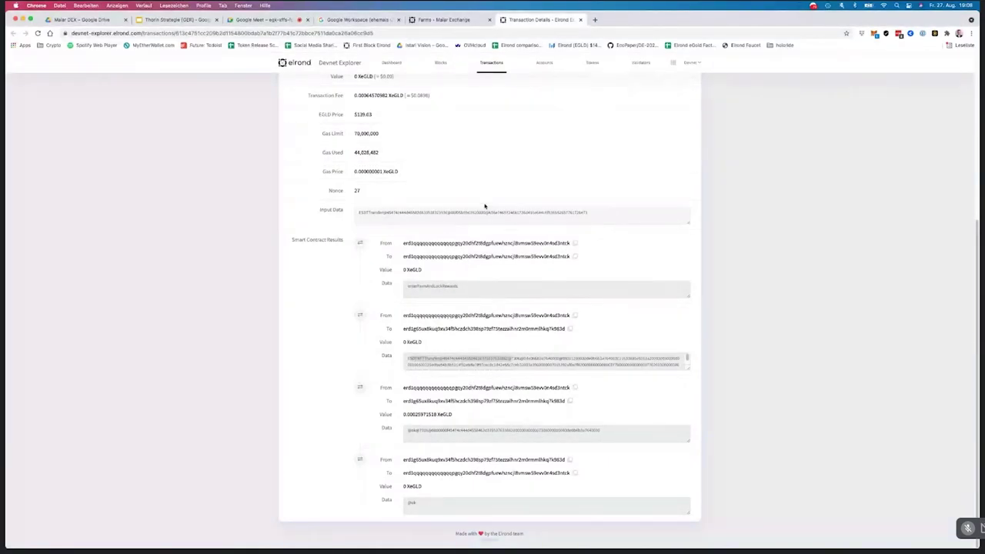
{"action": "scroll", "coordinate": [484, 205], "scroll_direction": "up", "scroll_amount": 5}
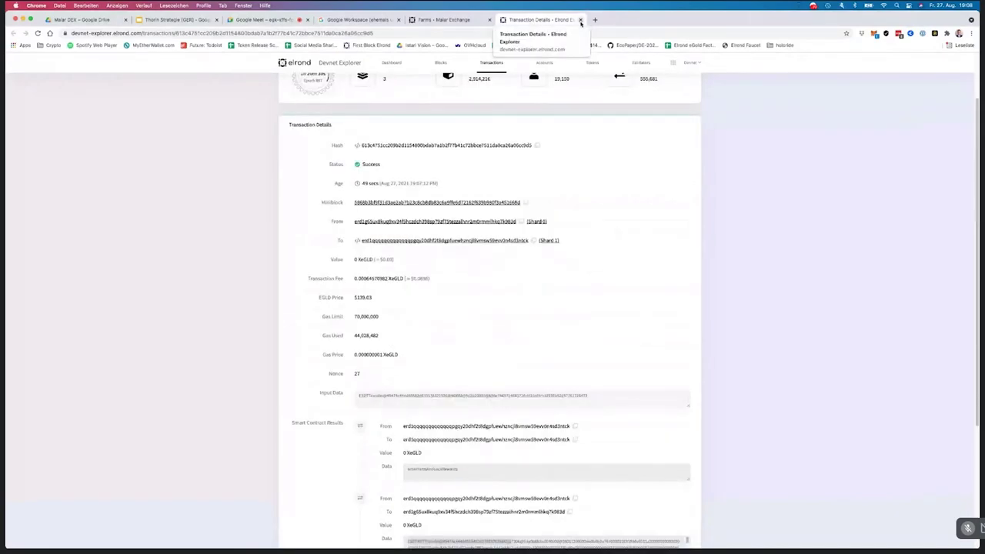
Close the transaction page and review the staked farm positions in the exchange's account details
{"action": "left_click", "coordinate": [580, 20]}
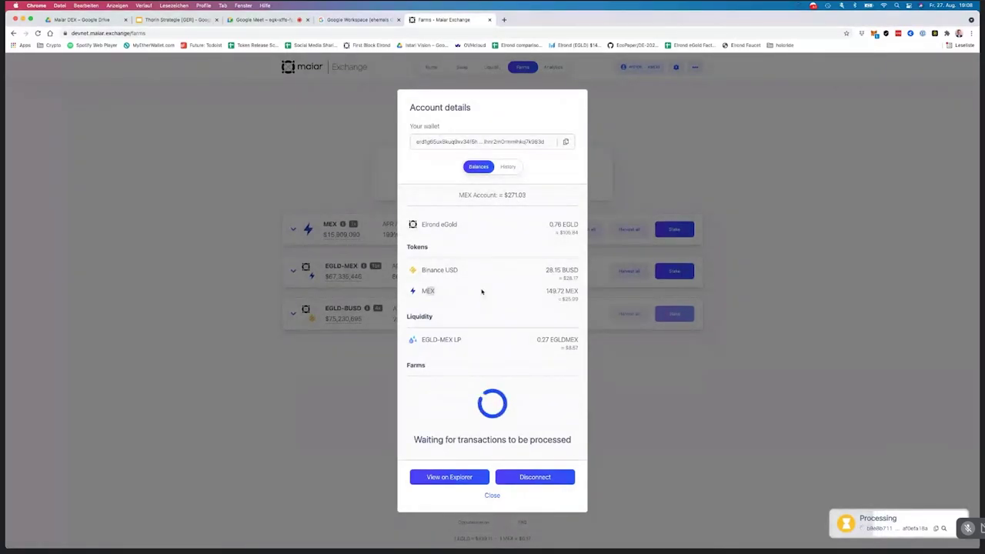
{"action": "left_click_drag", "start_coordinate": [504, 382], "coordinate": [504, 441]}
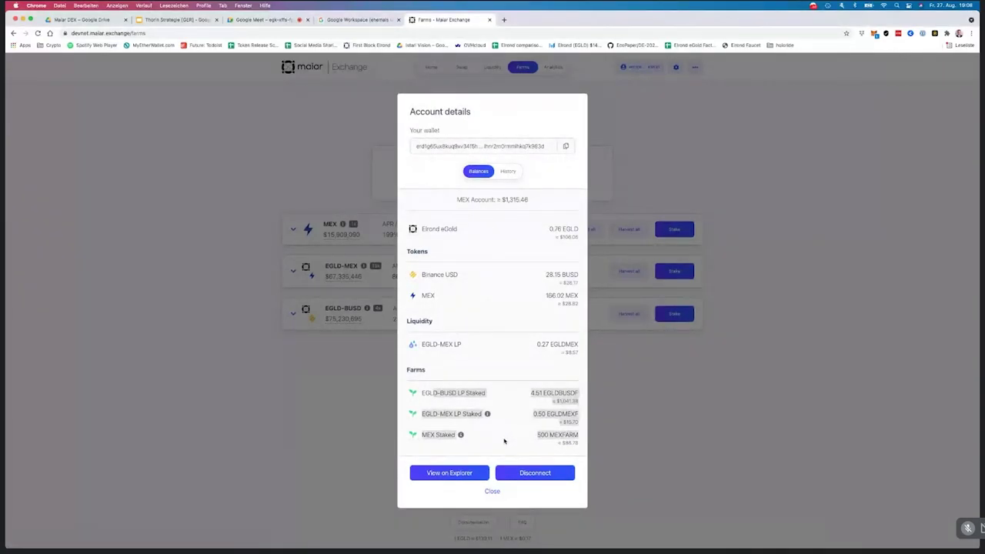
{"action": "left_click", "coordinate": [504, 441]}
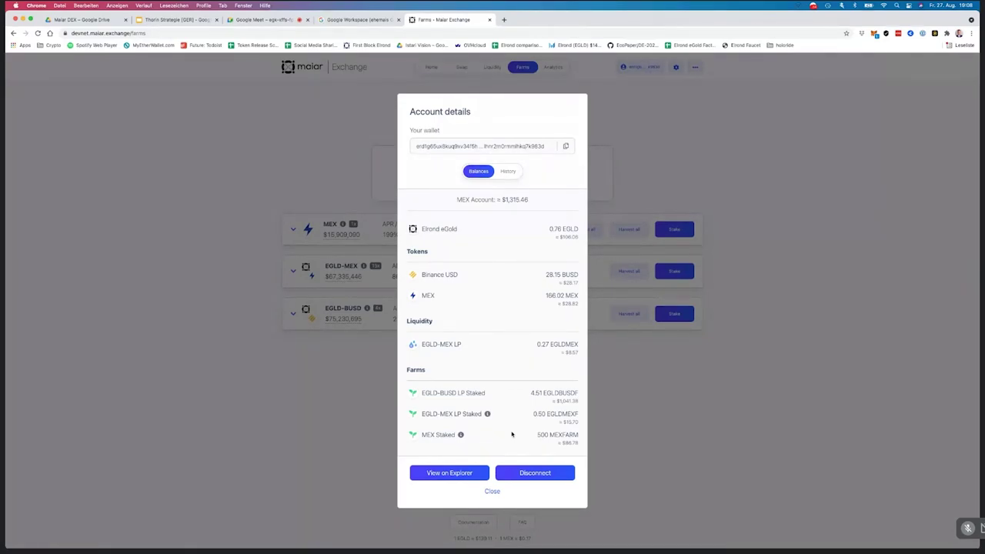
Open the wallet's account in the Devnet Explorer and review its address and each ESDT token balance
{"action": "left_click", "coordinate": [451, 473]}
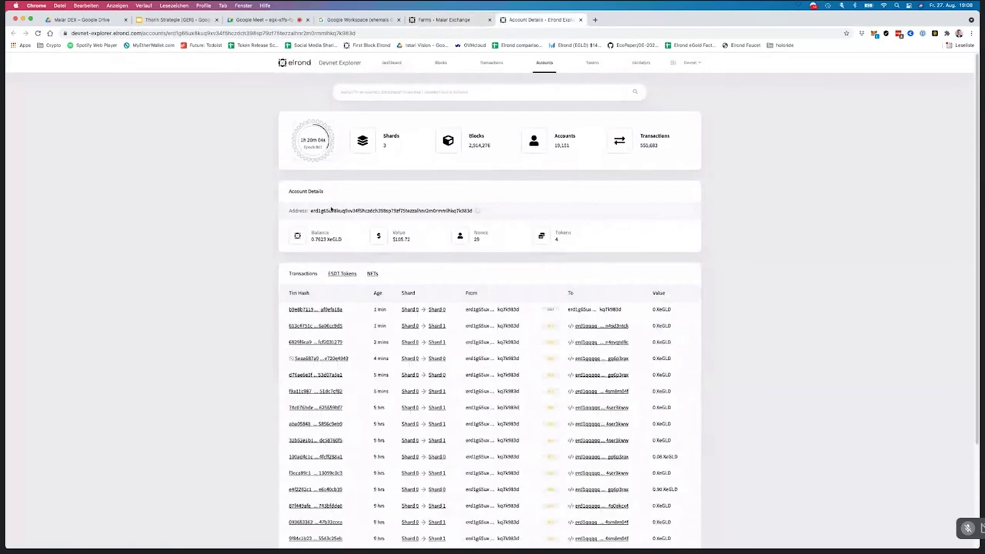
{"action": "left_click_drag", "start_coordinate": [321, 210], "coordinate": [618, 215]}
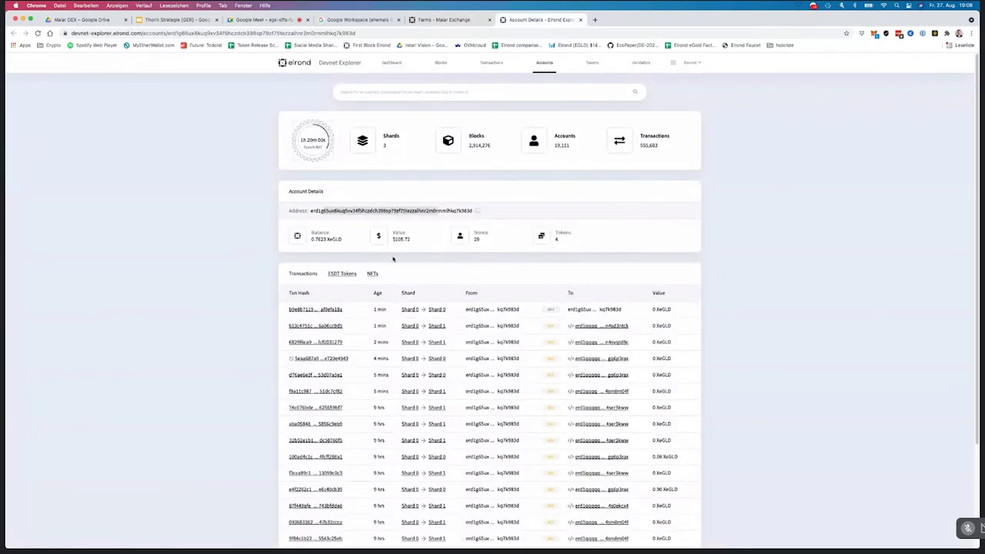
{"action": "left_click", "coordinate": [343, 275]}
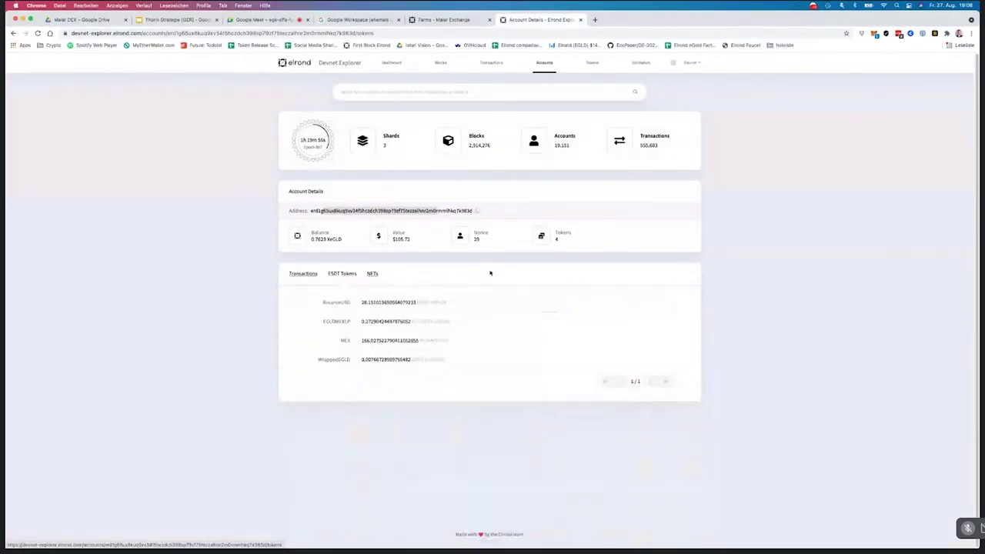
{"action": "left_click_drag", "start_coordinate": [323, 303], "coordinate": [362, 309]}
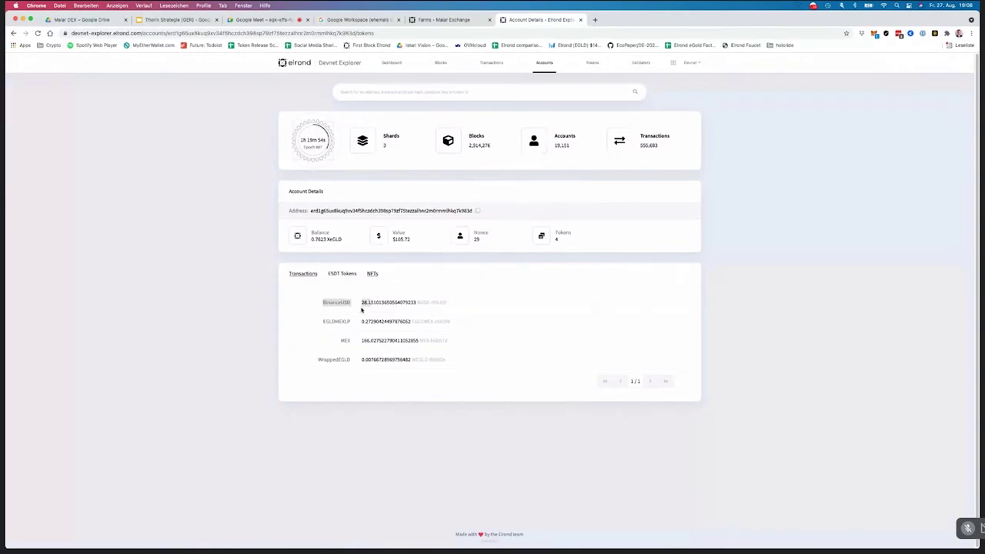
{"action": "double_click", "coordinate": [332, 322]}
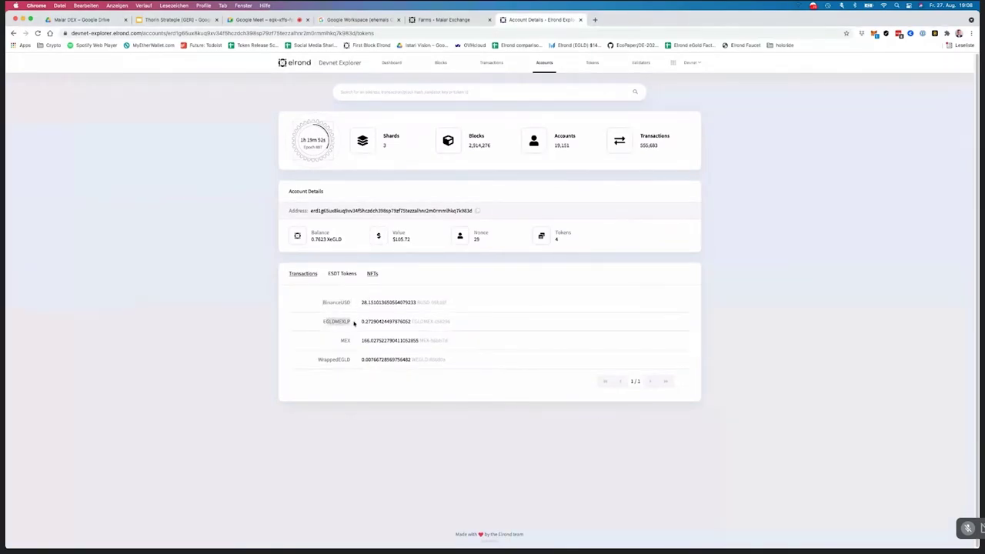
{"action": "double_click", "coordinate": [347, 340]}
{"action": "double_click", "coordinate": [321, 360]}
{"action": "left_click", "coordinate": [362, 374]}
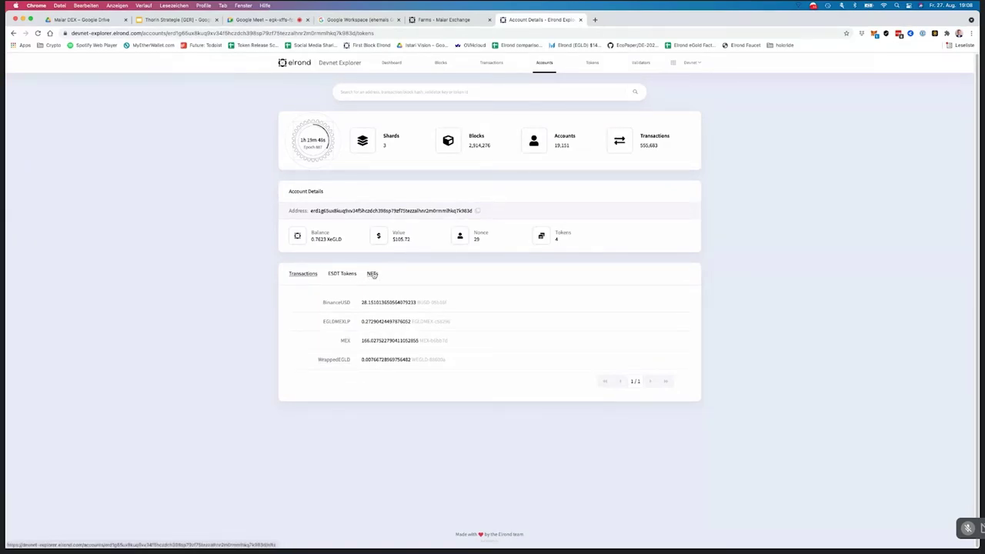
Review the account's staked farm positions under NFTs, and revisit its ESDT tokens and transaction list
{"action": "left_click", "coordinate": [371, 275]}
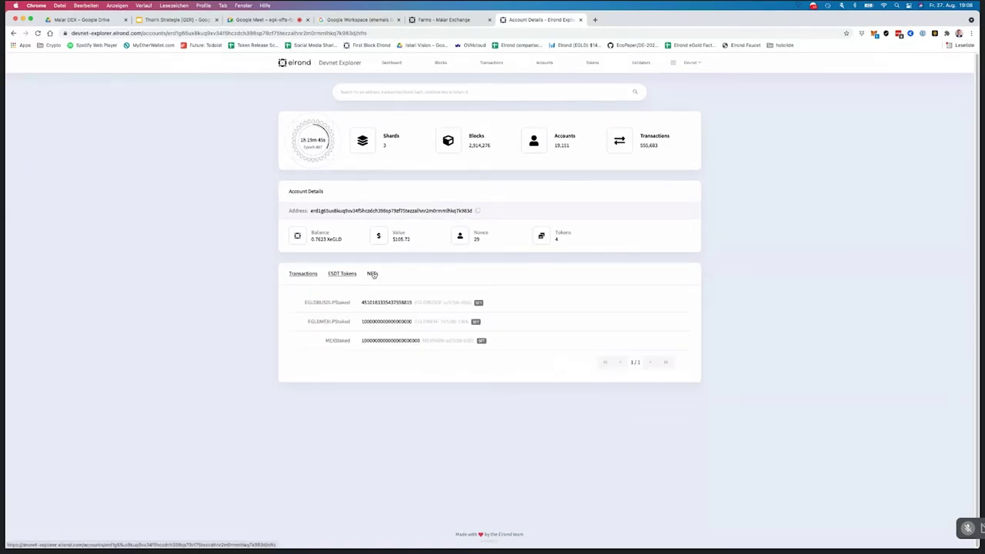
{"action": "double_click", "coordinate": [316, 303]}
{"action": "left_click", "coordinate": [356, 307]}
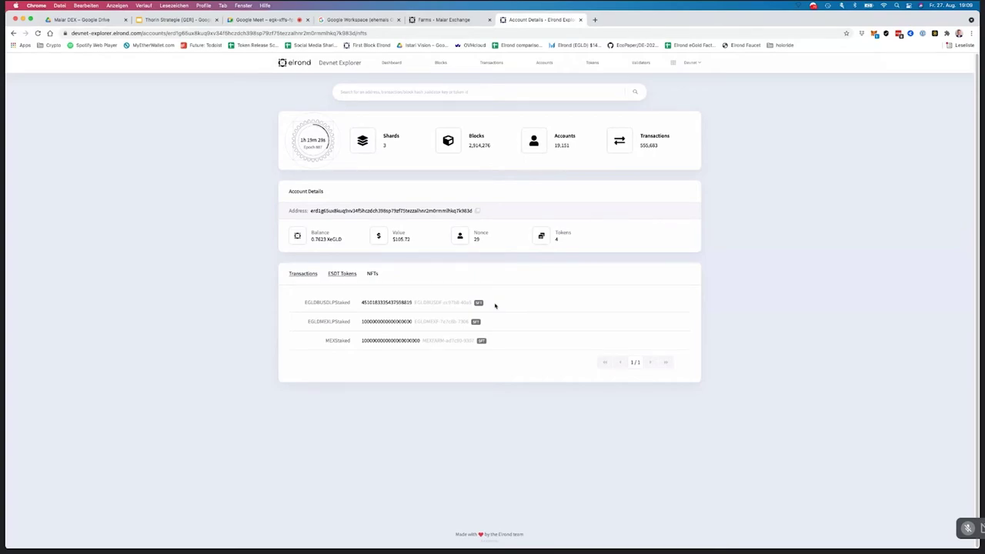
{"action": "left_click", "coordinate": [344, 275]}
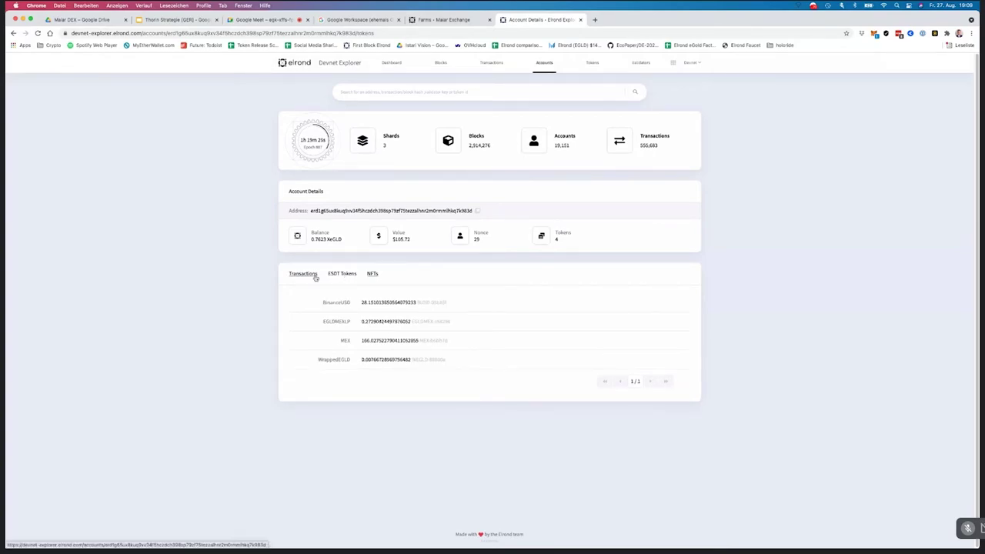
{"action": "left_click", "coordinate": [310, 276]}
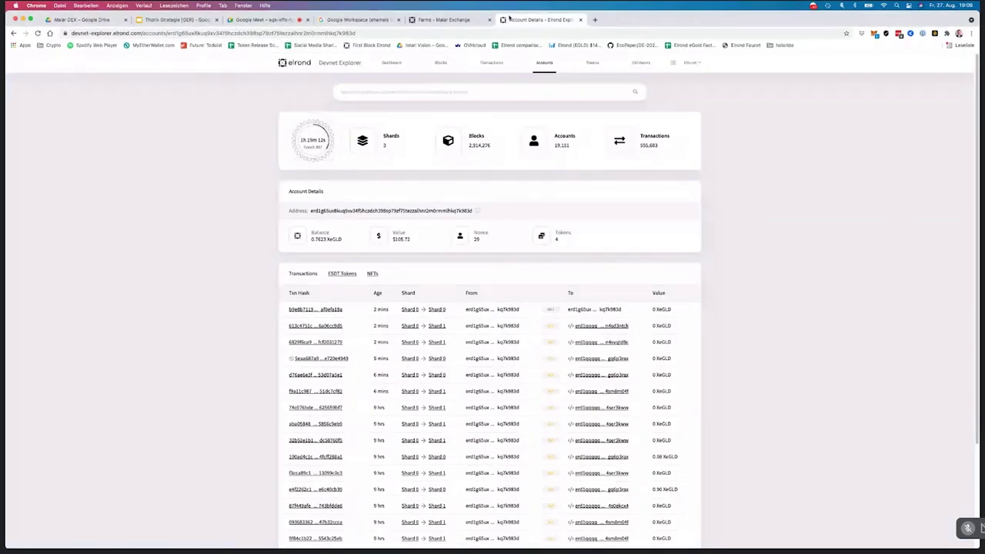
Switch back to Maiar Exchange, close the account details and open the slippage tolerance settings
{"action": "left_click", "coordinate": [450, 19]}
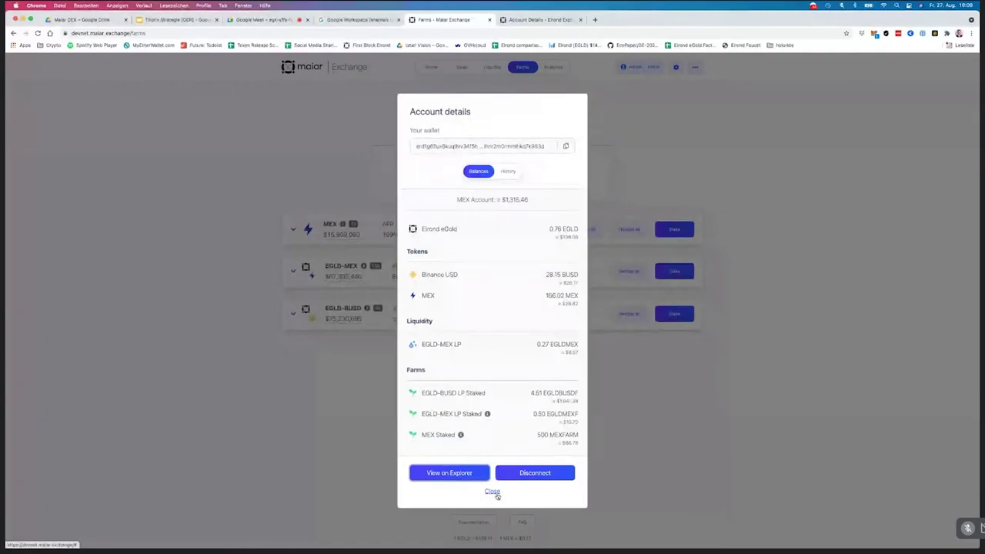
{"action": "left_click", "coordinate": [495, 493]}
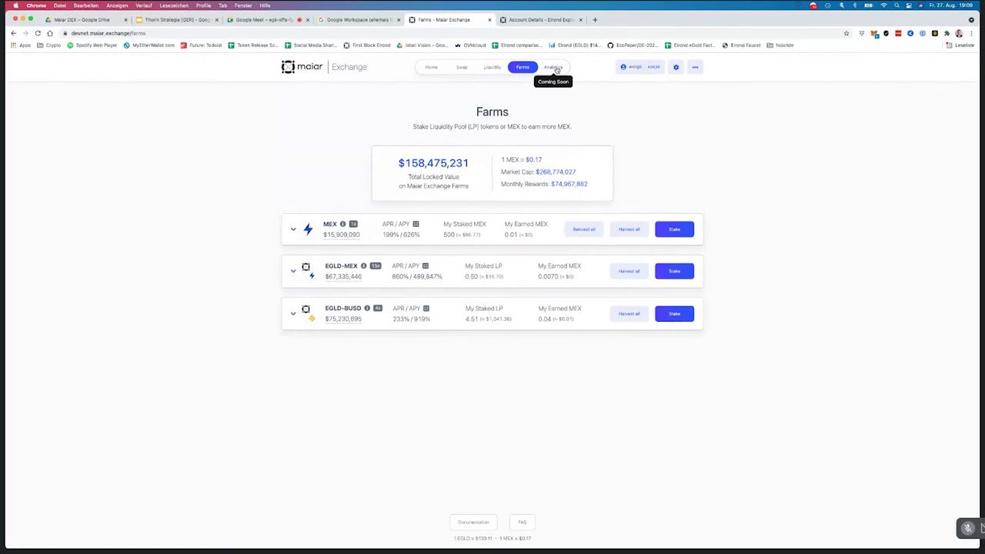
{"action": "left_click", "coordinate": [676, 68]}
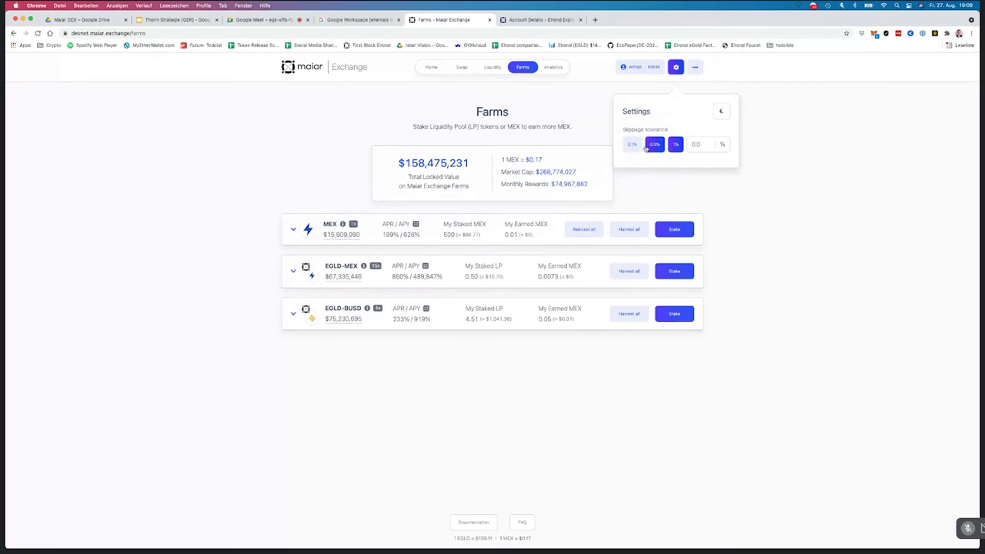
Open the Swap page and review the slippage choices for the EGLD to BUSD swap, keeping 1% selected
{"action": "left_click", "coordinate": [463, 68]}
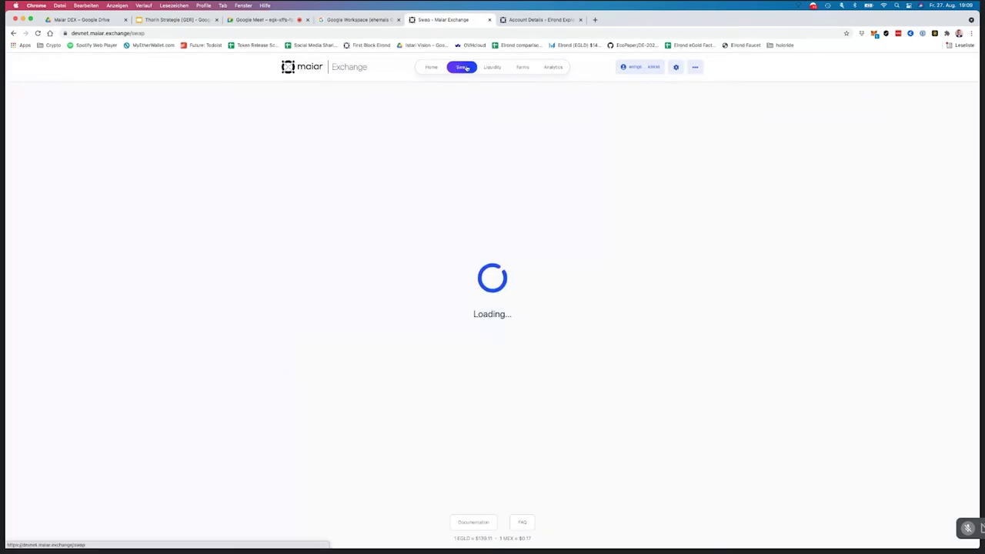
{"action": "left_click", "coordinate": [467, 303]}
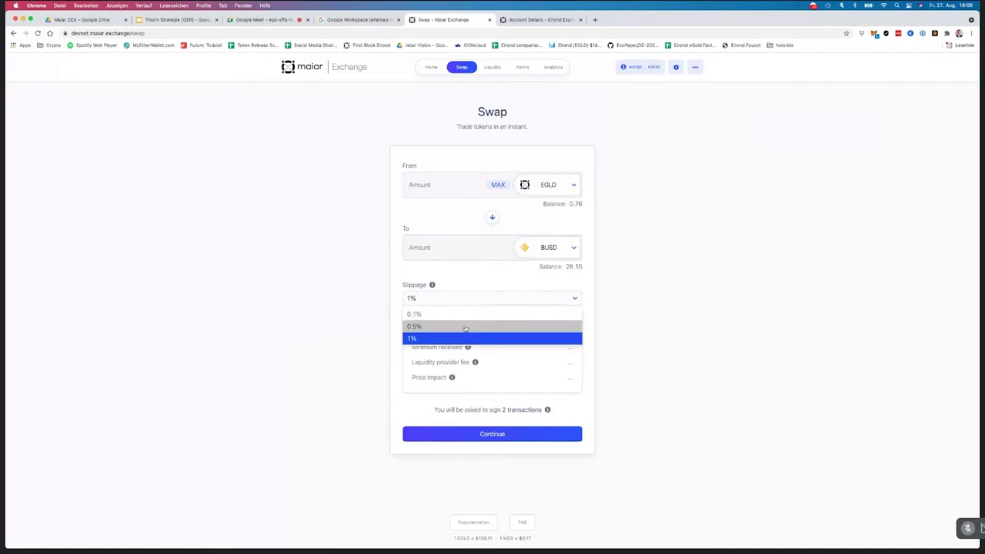
{"action": "left_click", "coordinate": [469, 343]}
Set the default slippage tolerance to 0.1% in the exchange settings, and reload the swap form by visiting Liquidity and returning
{"action": "left_click", "coordinate": [676, 68]}
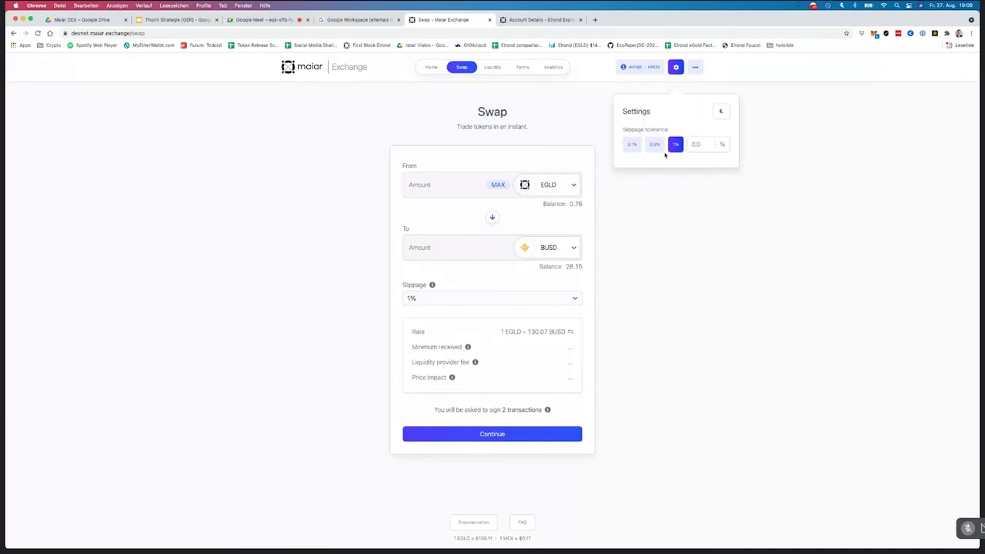
{"action": "left_click", "coordinate": [633, 146]}
{"action": "left_click", "coordinate": [659, 208]}
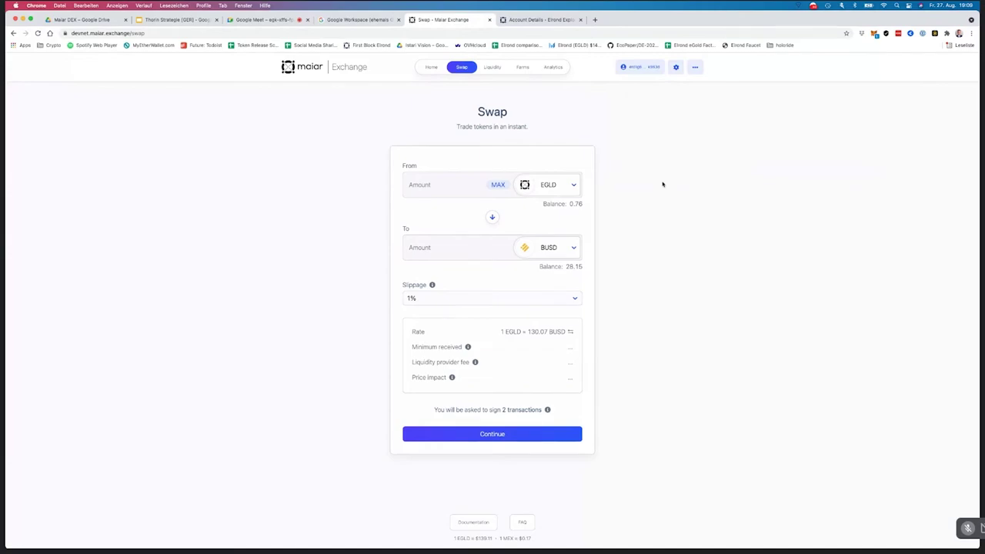
{"action": "left_click", "coordinate": [493, 67]}
{"action": "left_click", "coordinate": [461, 66]}
Reopen the exchange settings, check the custom slippage tolerance field and switch the site to the dark theme
{"action": "left_click", "coordinate": [676, 66]}
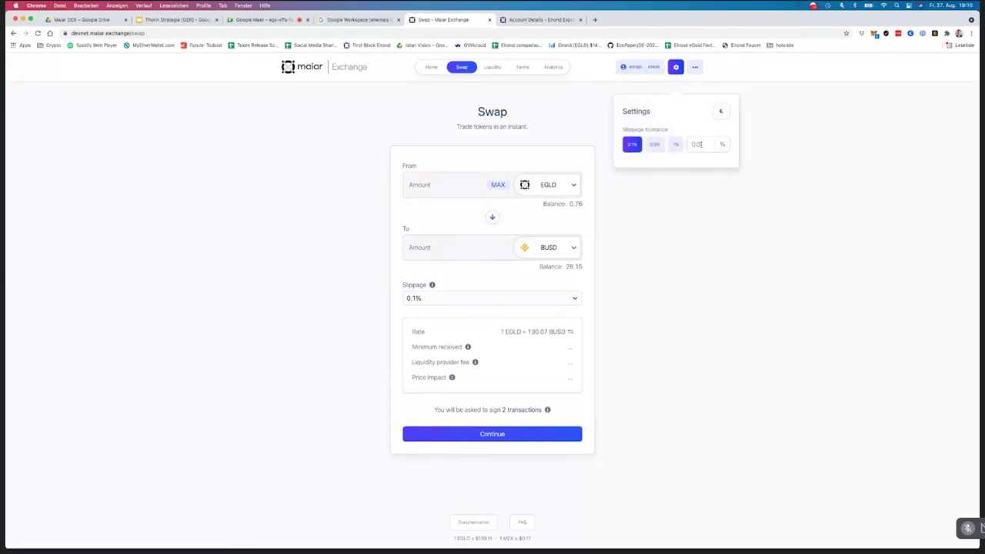
{"action": "left_click", "coordinate": [701, 144]}
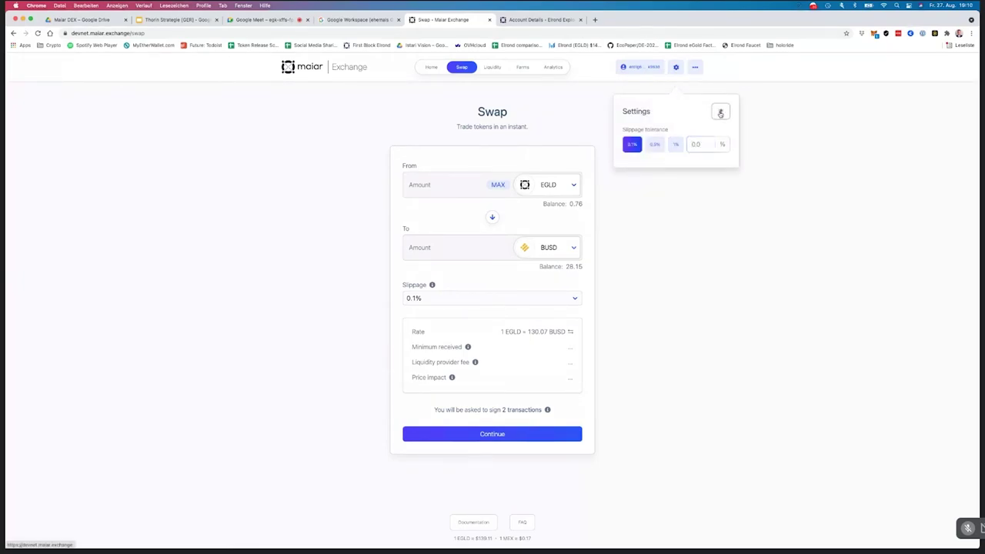
{"action": "left_click", "coordinate": [720, 113]}
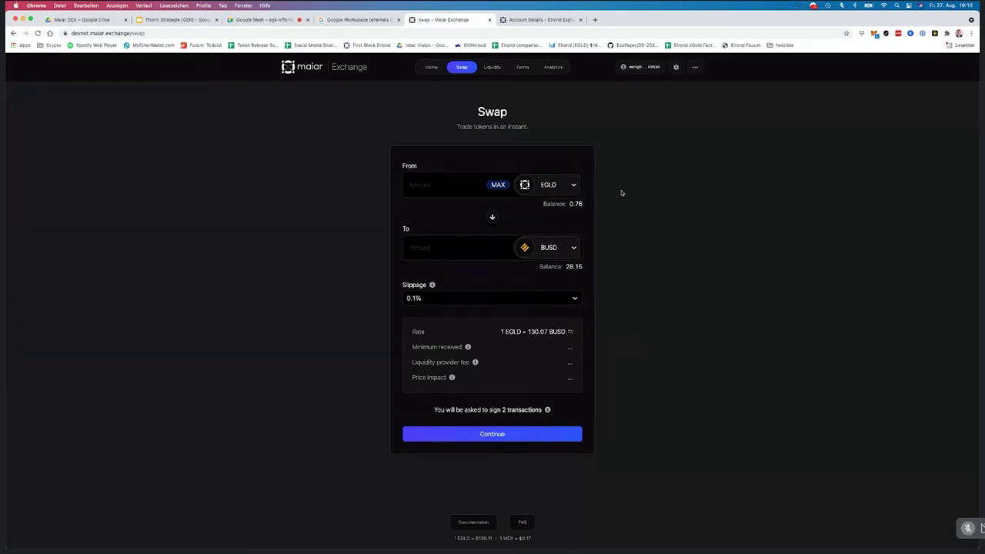
Review the exchange's additional links, check the Governance entry and close the list
{"action": "left_click", "coordinate": [695, 67]}
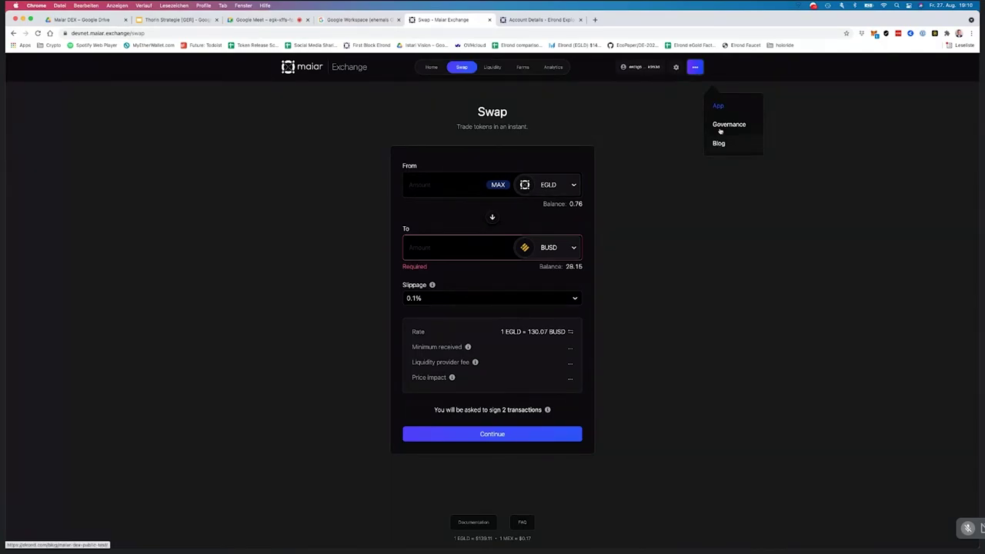
{"action": "mouse_move", "coordinate": [728, 124]}
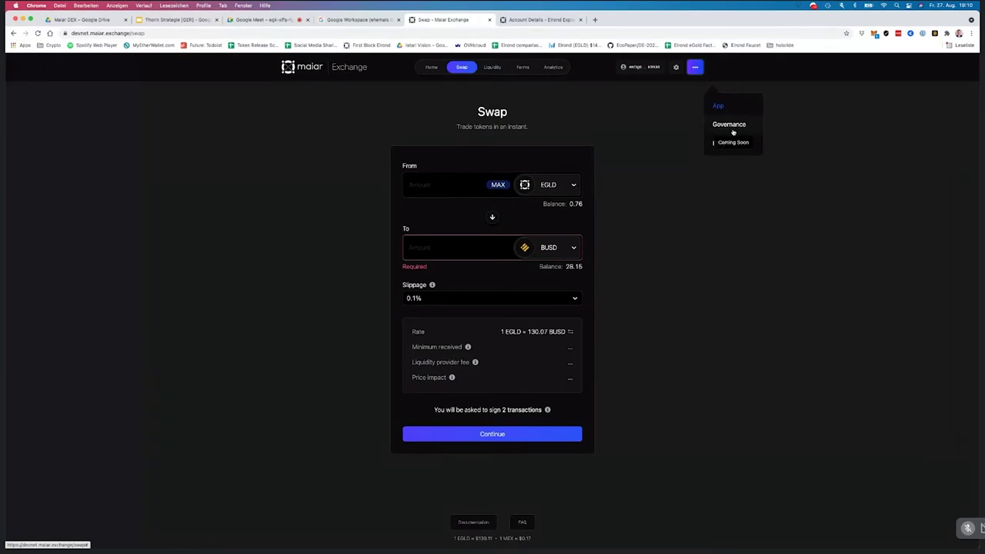
{"action": "left_click", "coordinate": [664, 128]}
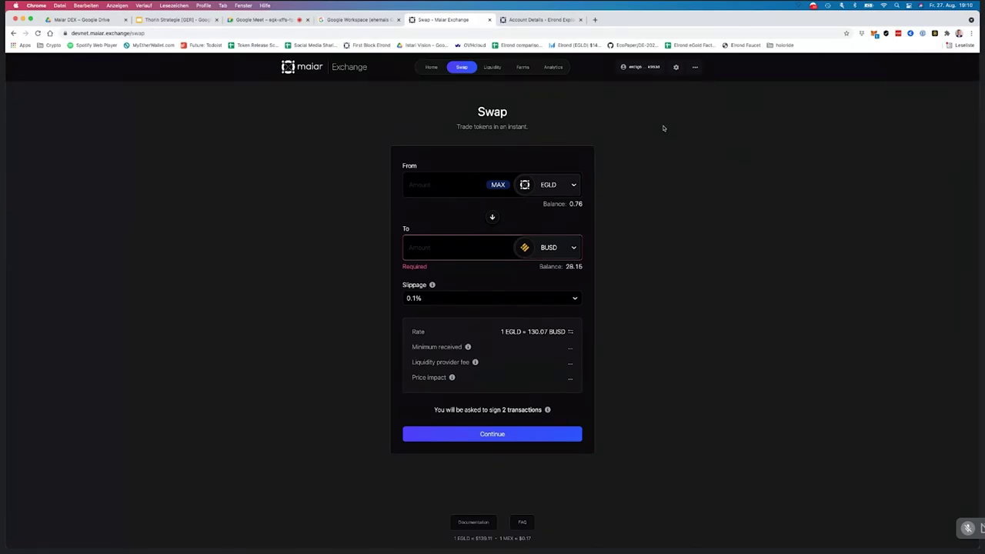